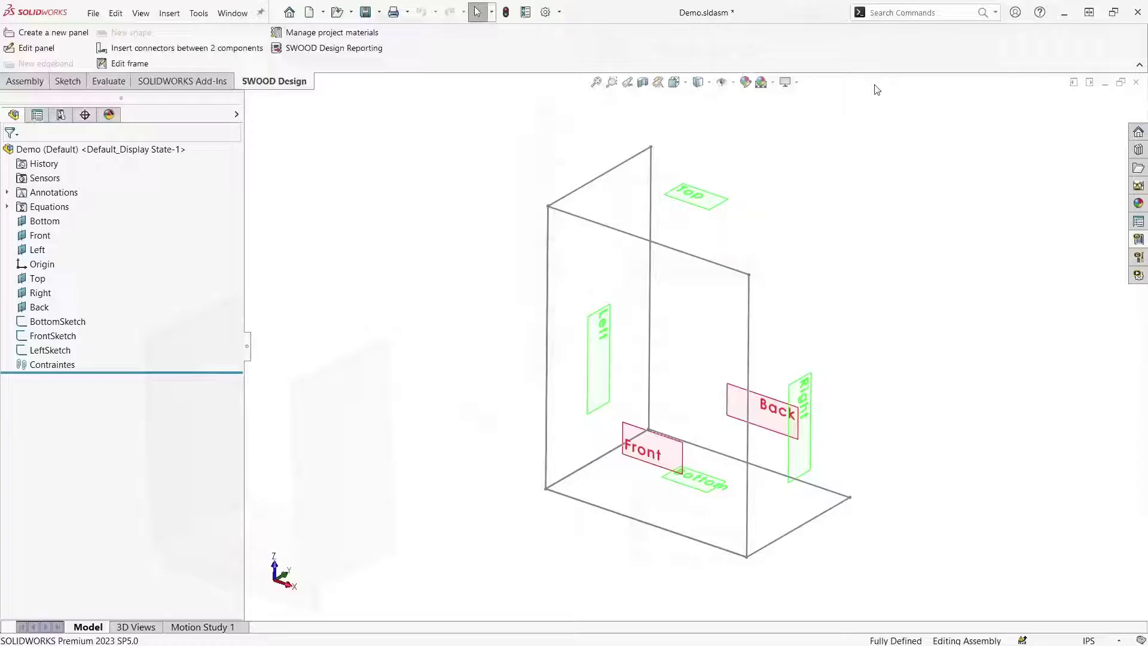
Insert the Stringers box from the Training library folder between the cabinet's two side panels.
left_click(626, 172)
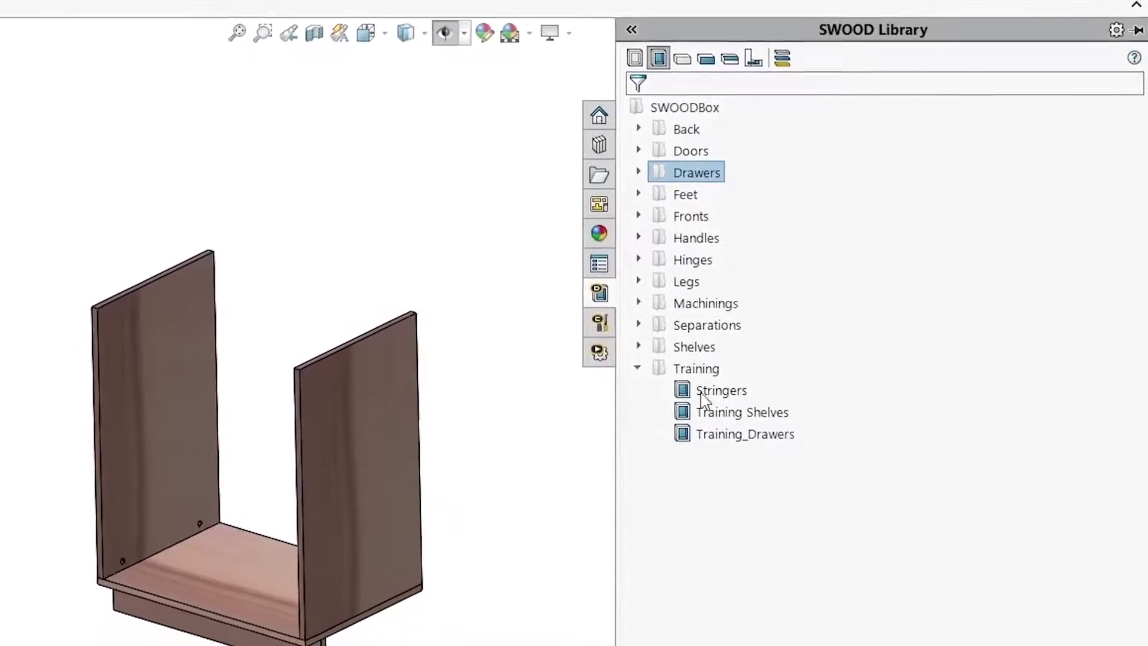
left_click_drag(710, 396, 116, 320)
left_click_drag(213, 304, 520, 328)
Toggle the transparency of the cabinet's right side panel while inspecting the dowels at the stringer ends.
scroll(454, 377, "down", 10)
left_click(455, 378)
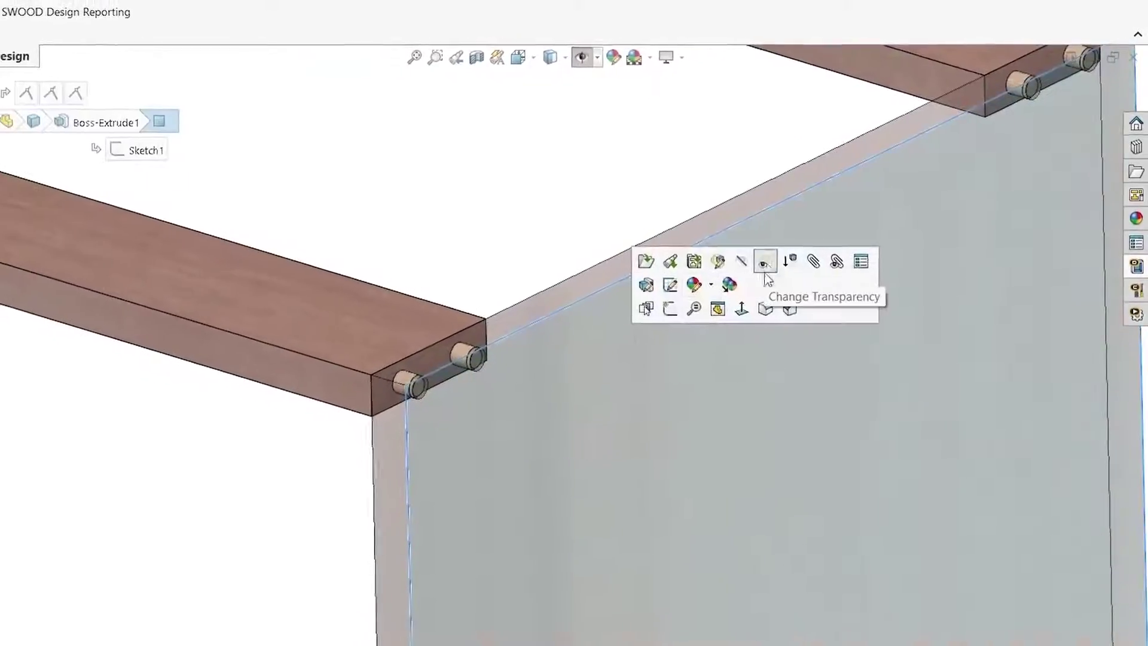
left_click(744, 260)
scroll(599, 267, "up", 10)
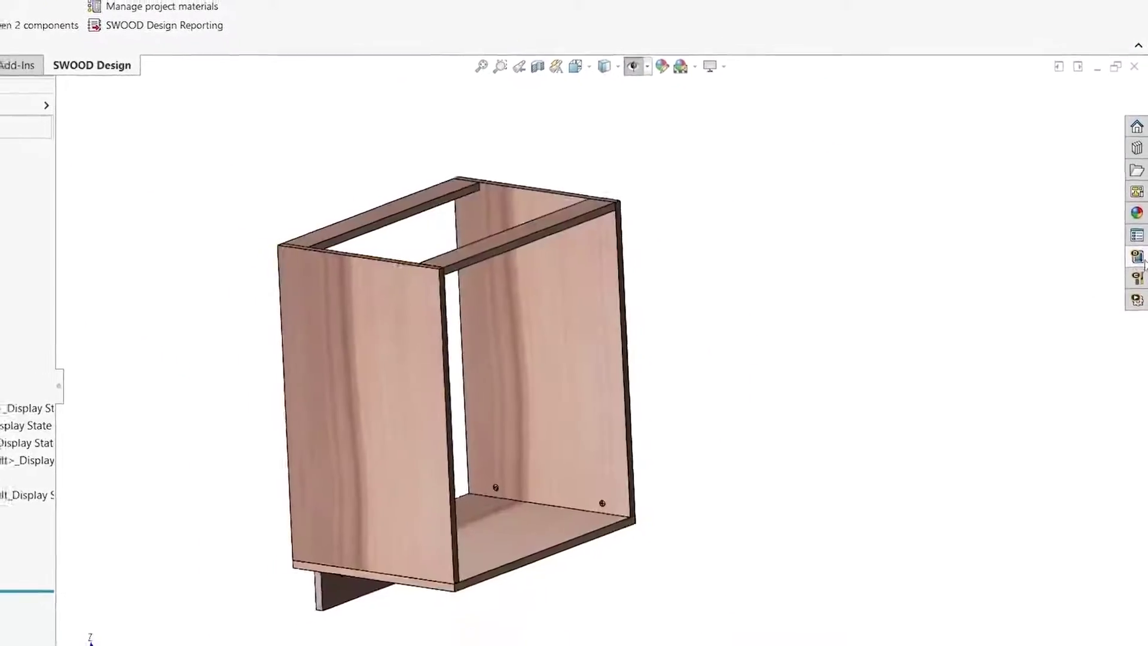
Insert the Back component from the SWOOD library's Back folder into the open rear of the cabinet.
left_click(1139, 258)
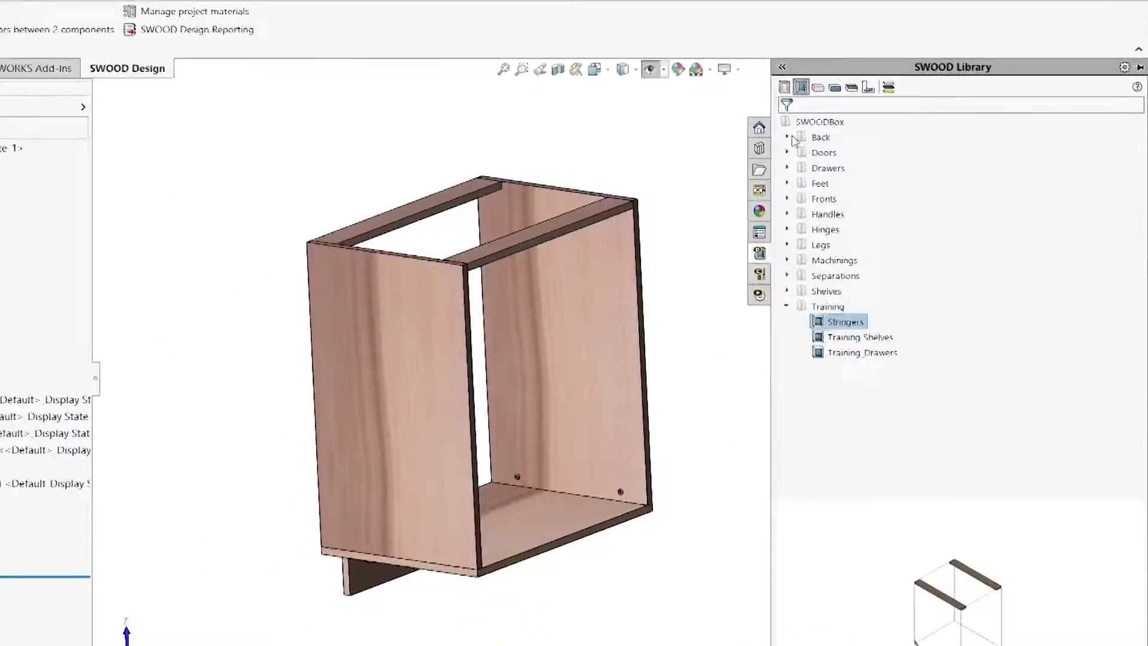
scroll(408, 370, "down", 5)
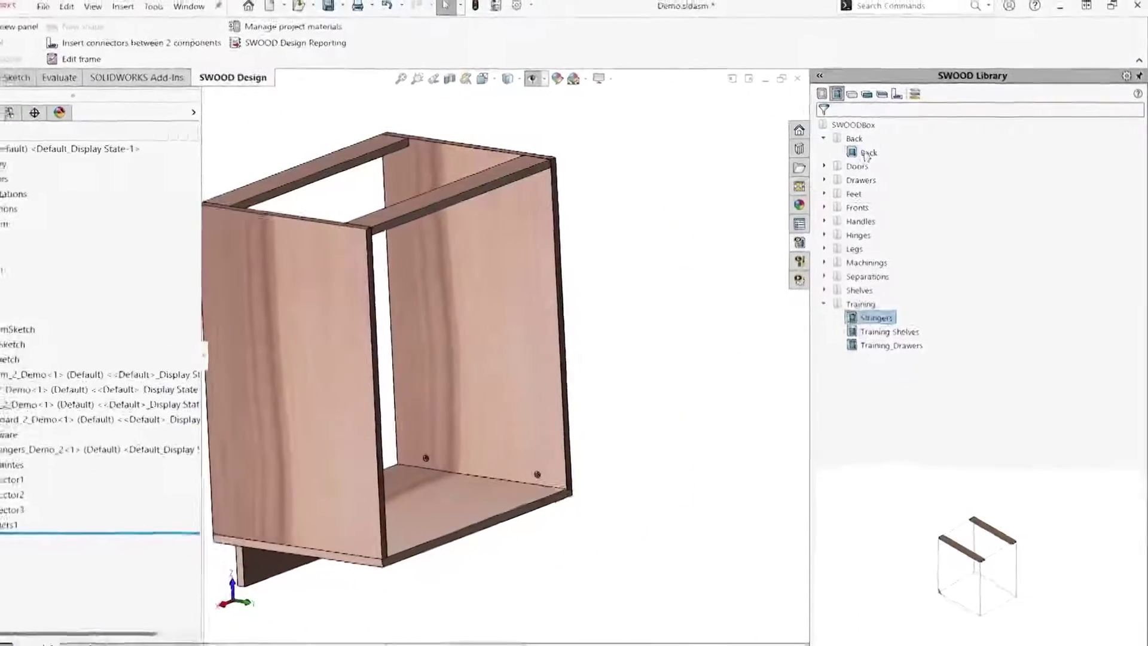
left_click(868, 153)
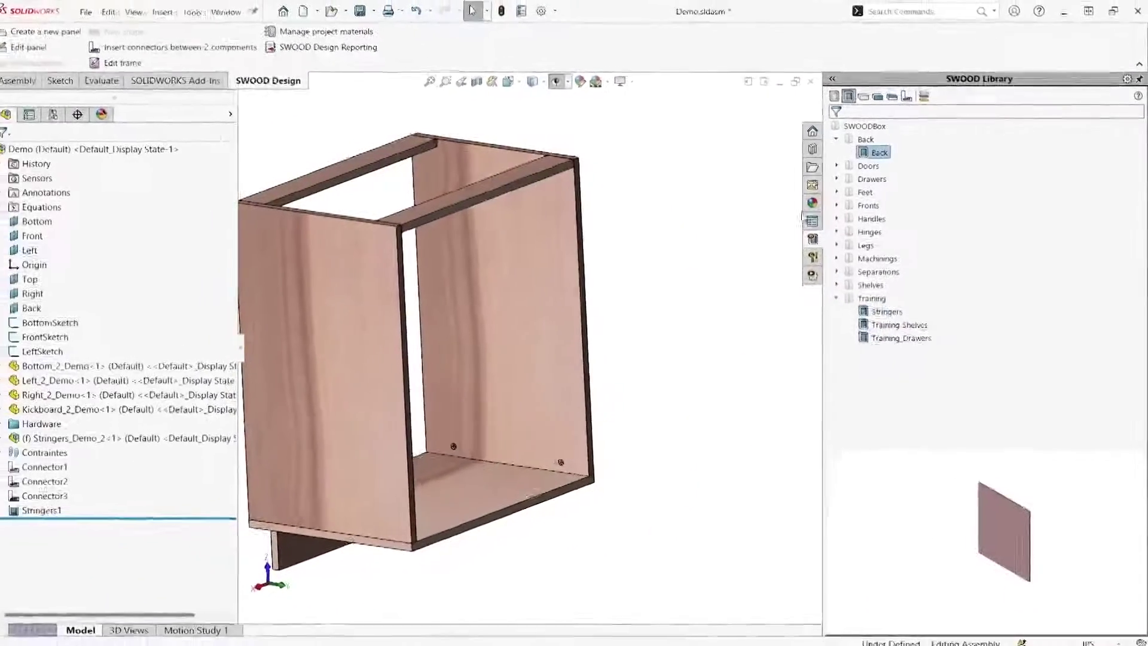
left_click_drag(868, 153, 534, 307)
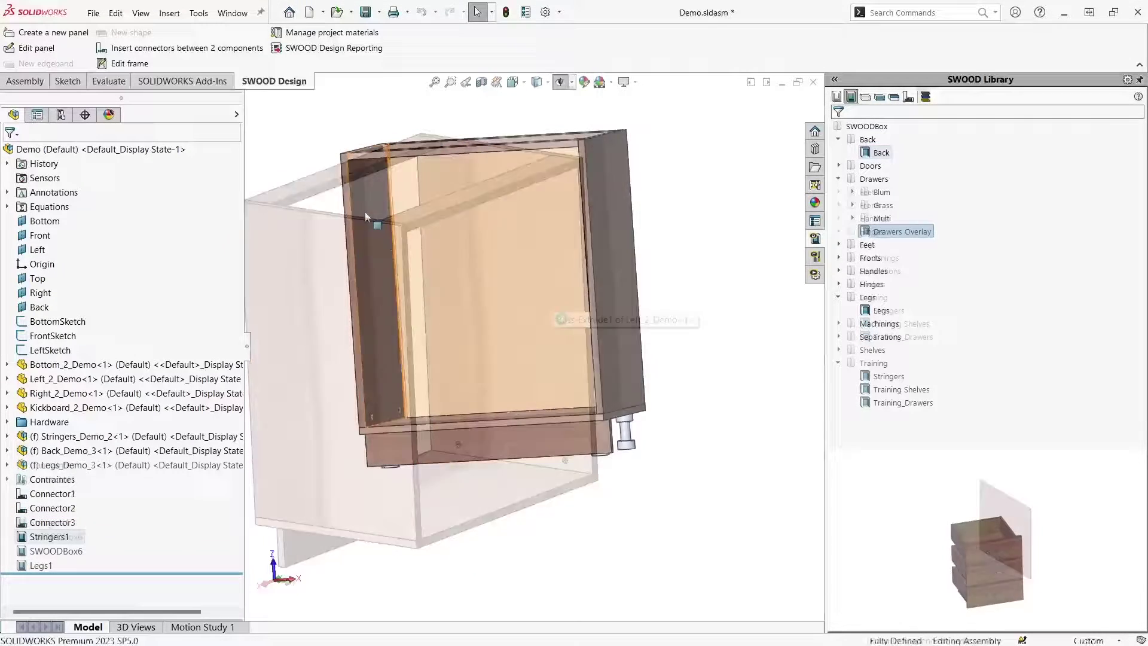
left_click_drag(364, 212, 367, 210)
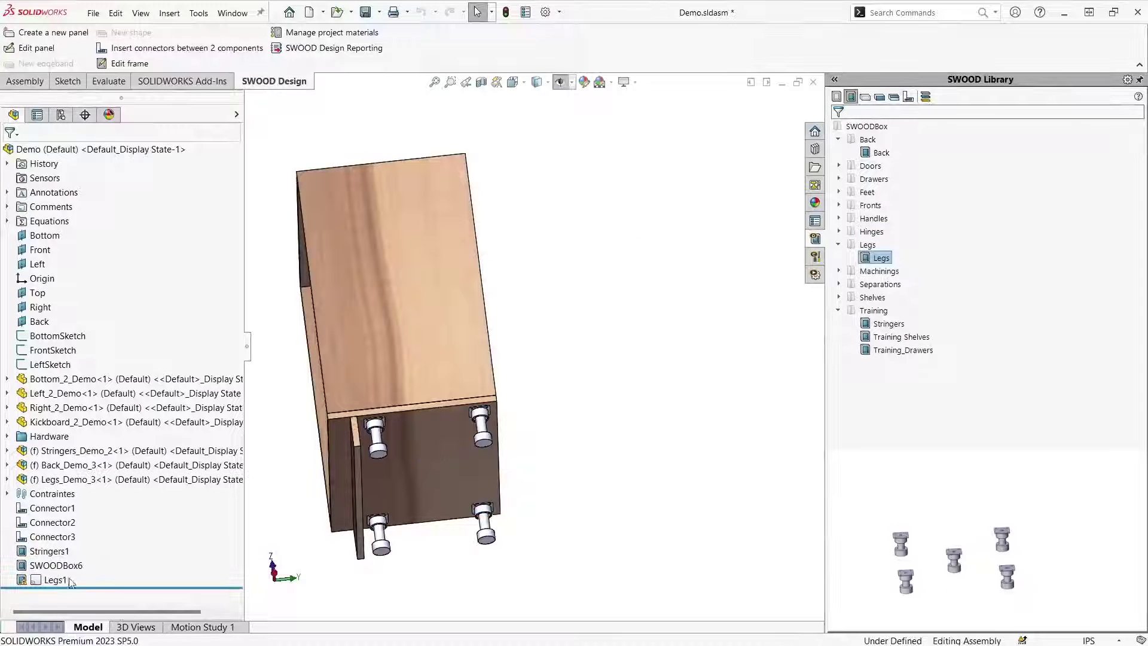
Edit the Legs1 box under the cabinet and enable its Additional Leg option.
left_click(53, 584)
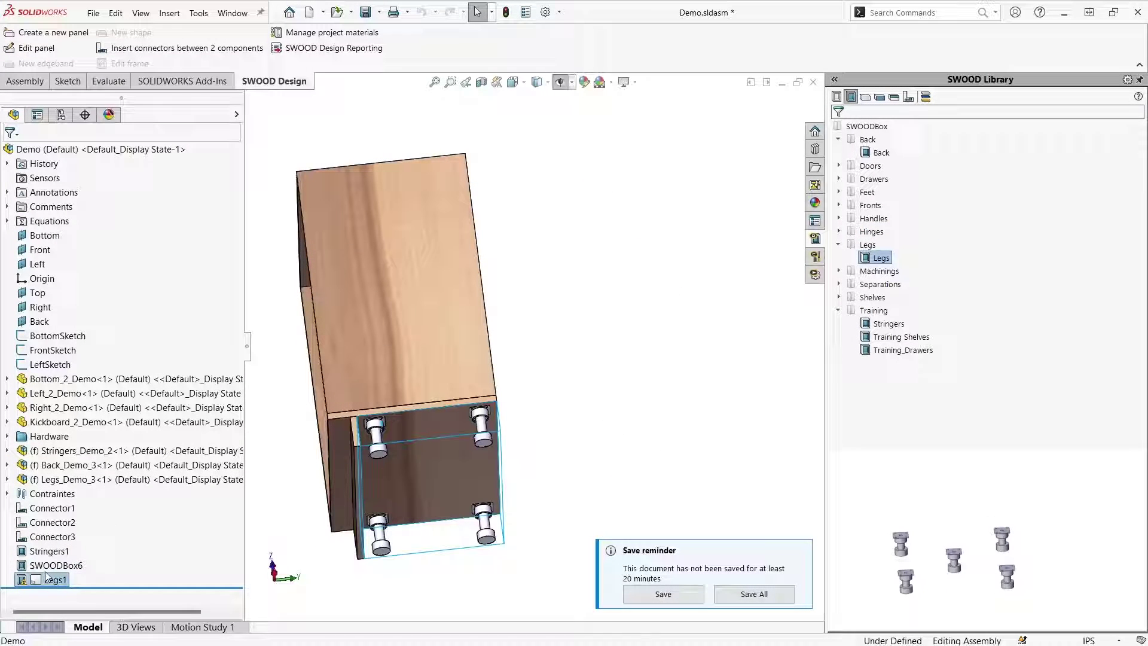
left_click(36, 559)
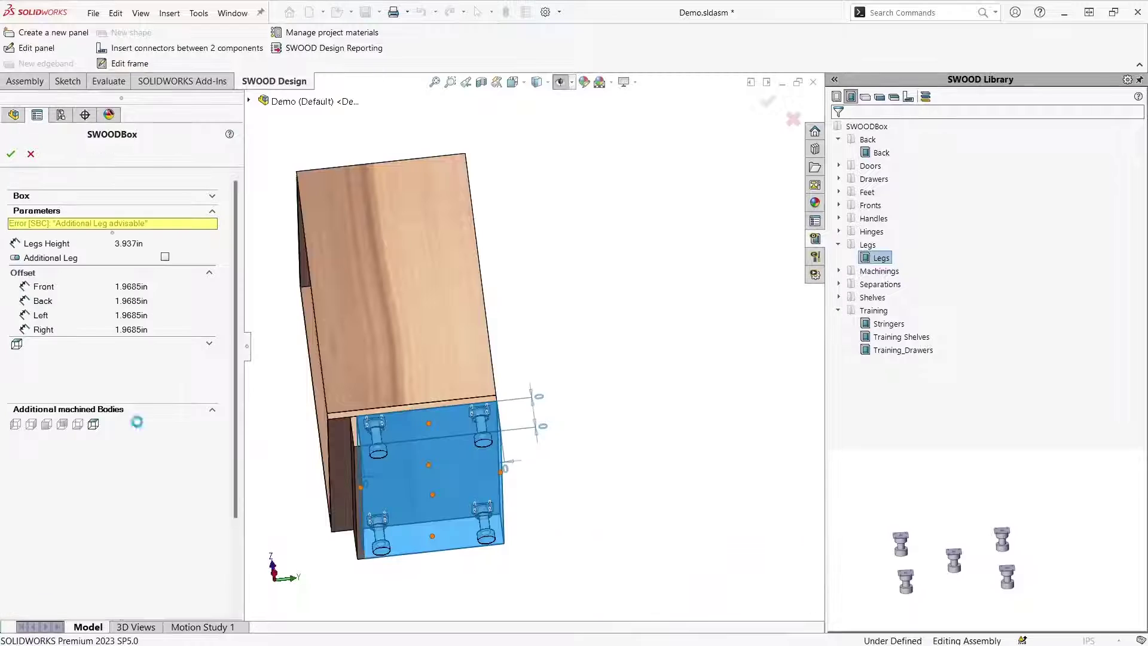
left_click(165, 256)
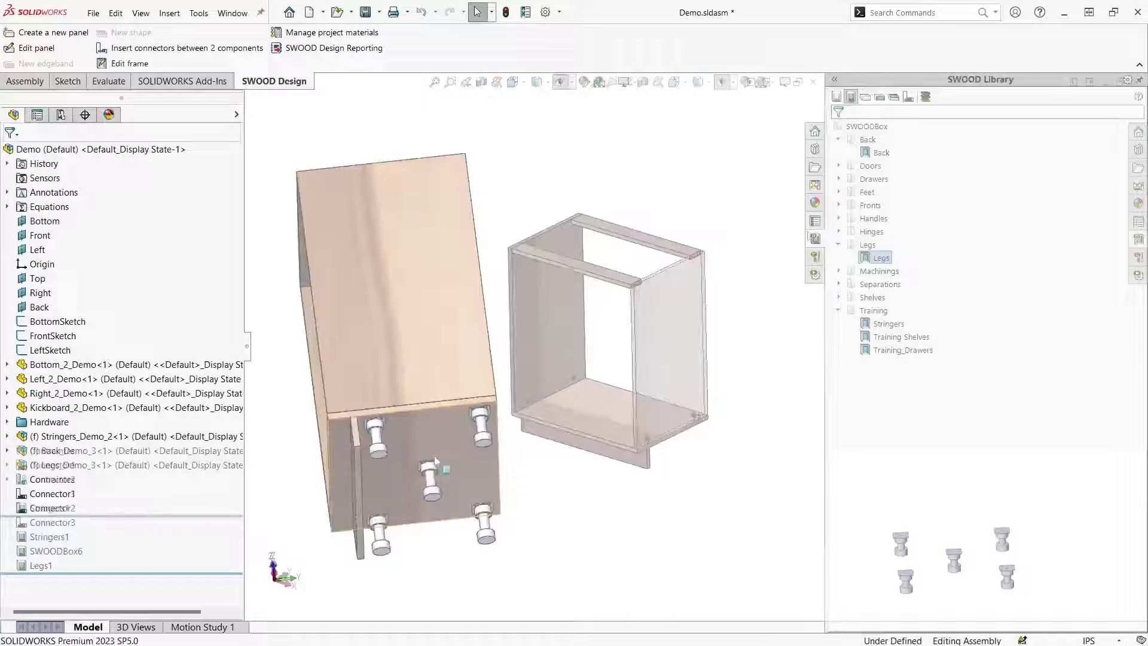
Examine the dowel connections at the stringer ends and switch the side panel's transparency.
scroll(640, 313, "down", 10)
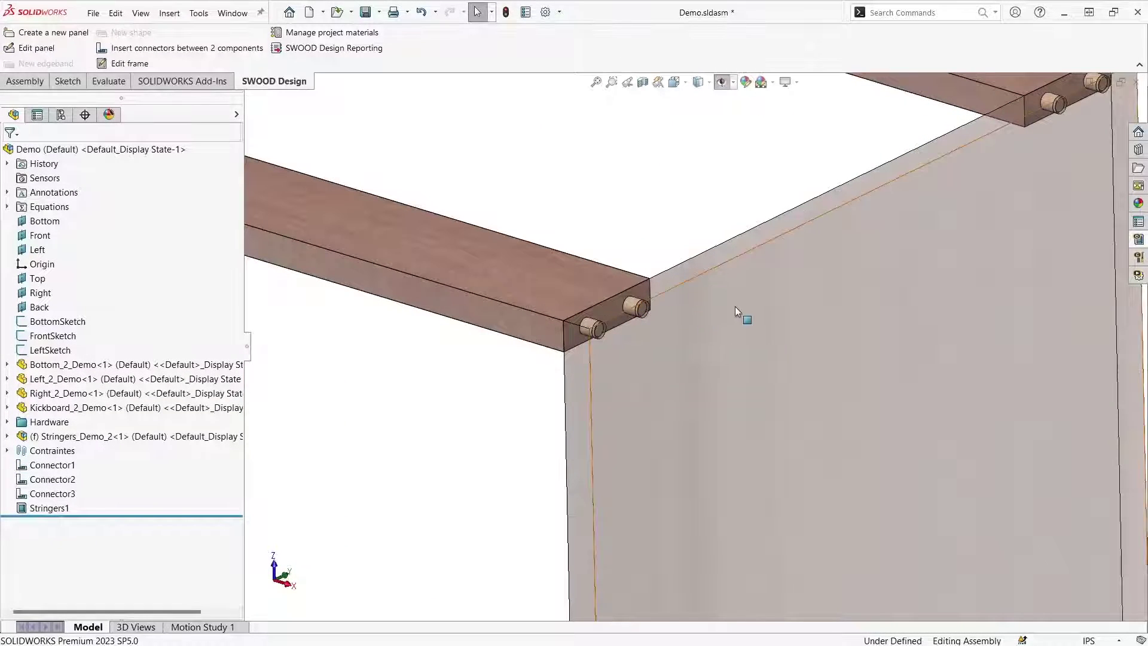
left_click(734, 306)
left_click(859, 238)
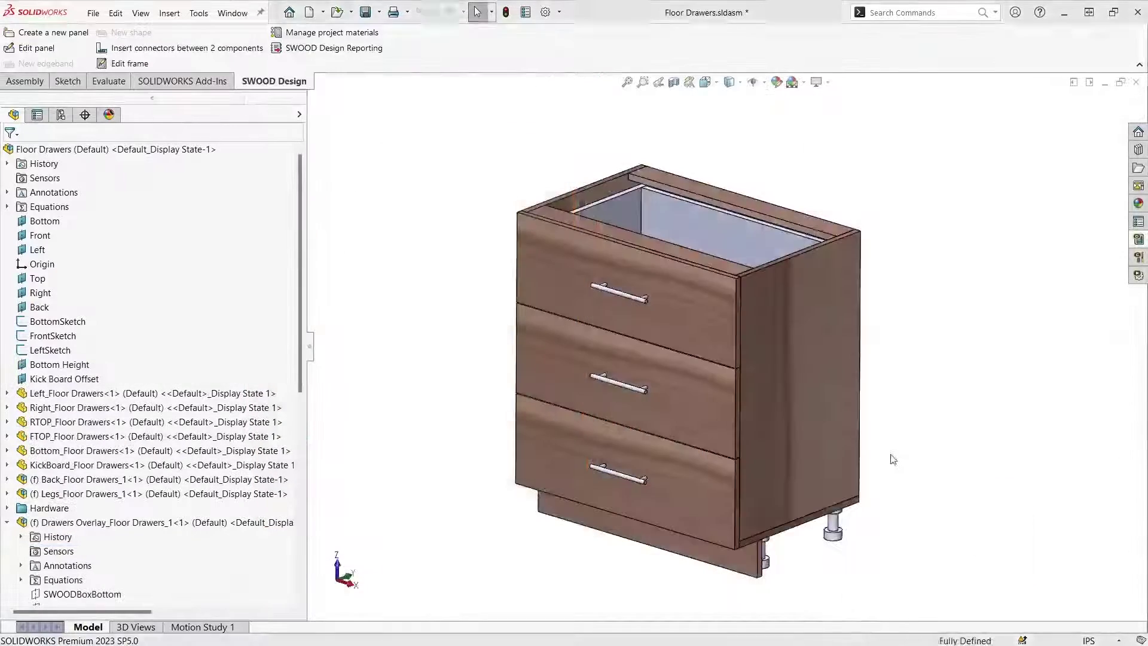
Look around the finished Floor Drawers assembly, switch to the Demo assembly and maximize its window.
middle_click_drag(782, 406, 443, 455)
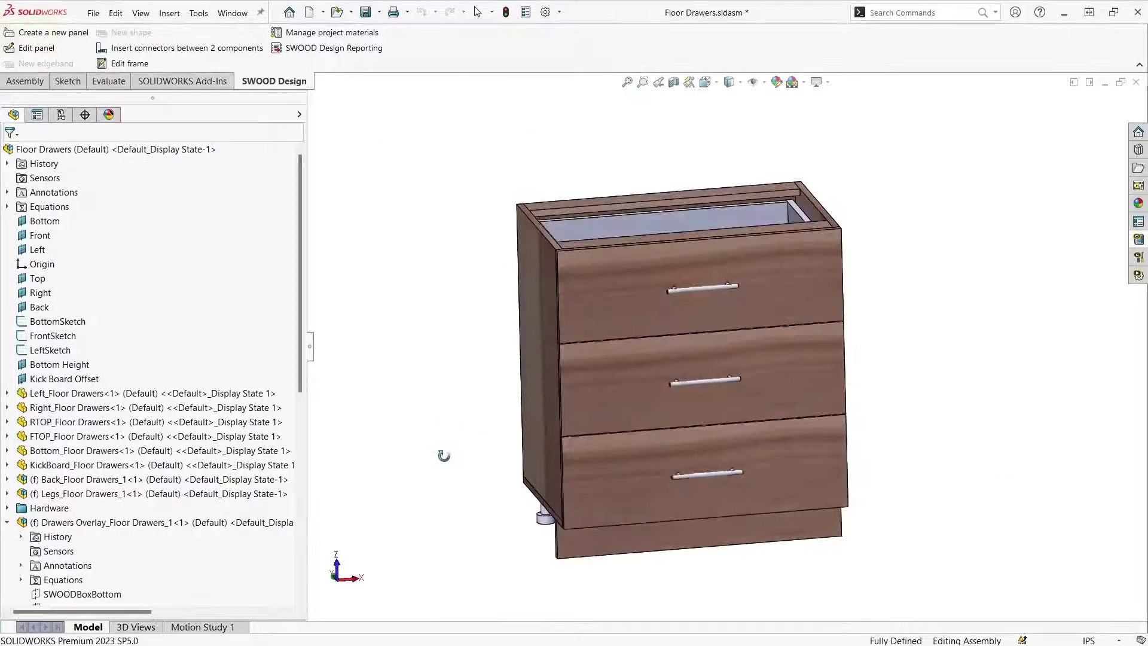
left_click(1104, 88)
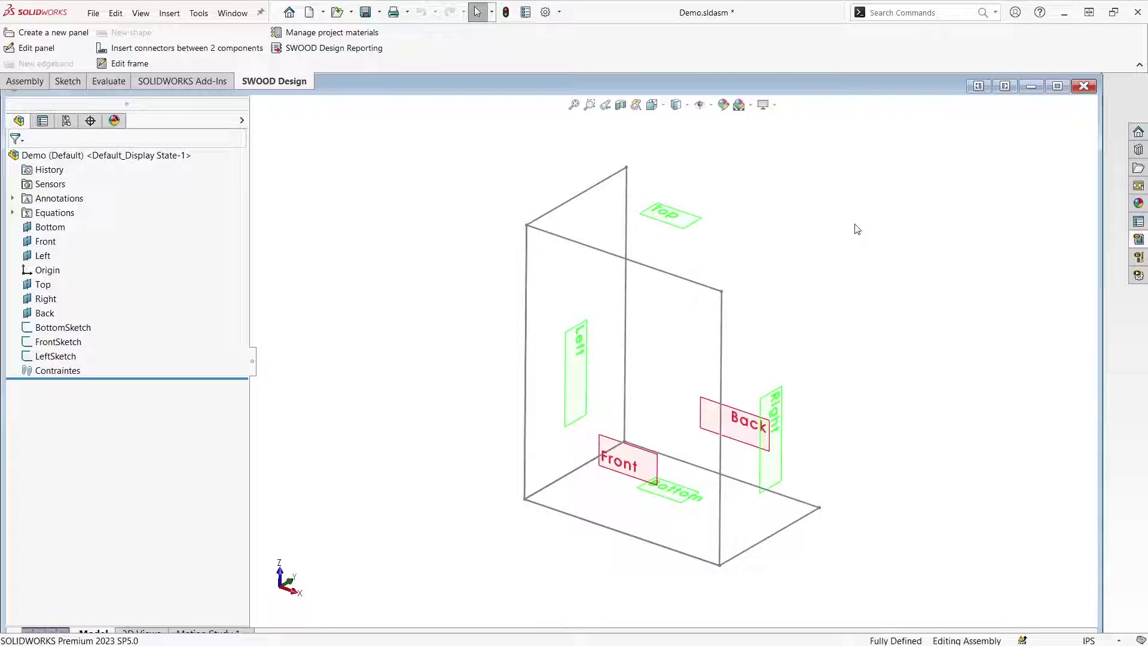
double_click(876, 87)
middle_click_drag(846, 232, 843, 238)
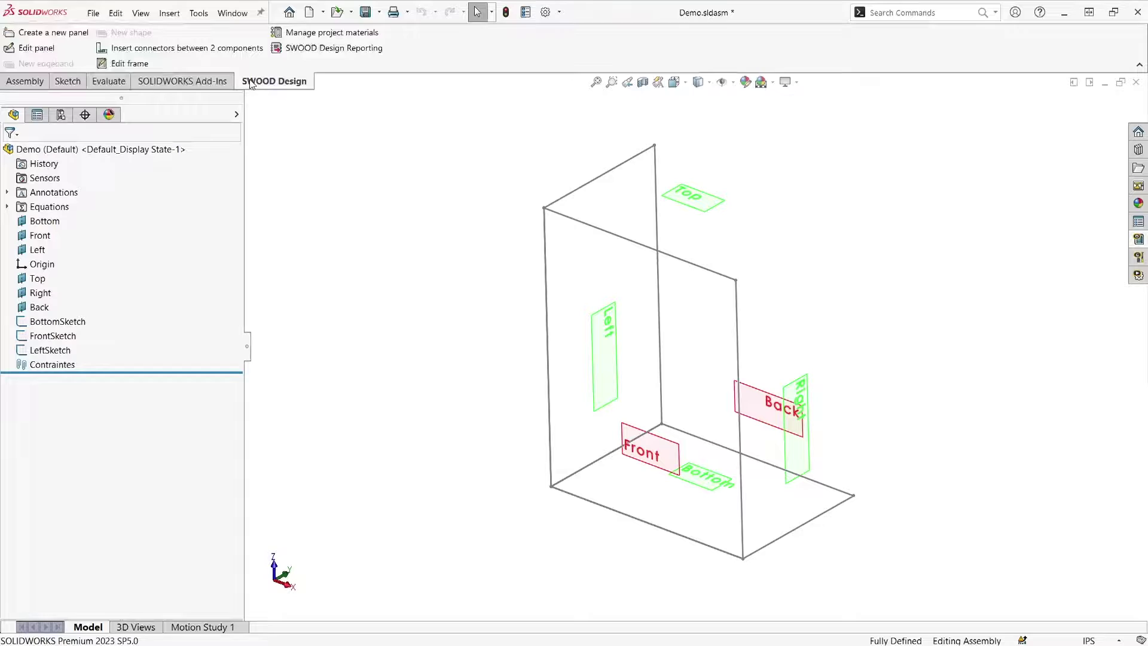
Create a Bottom panel from the cabinet template and raise it above the base of the reference frame.
left_click(48, 37)
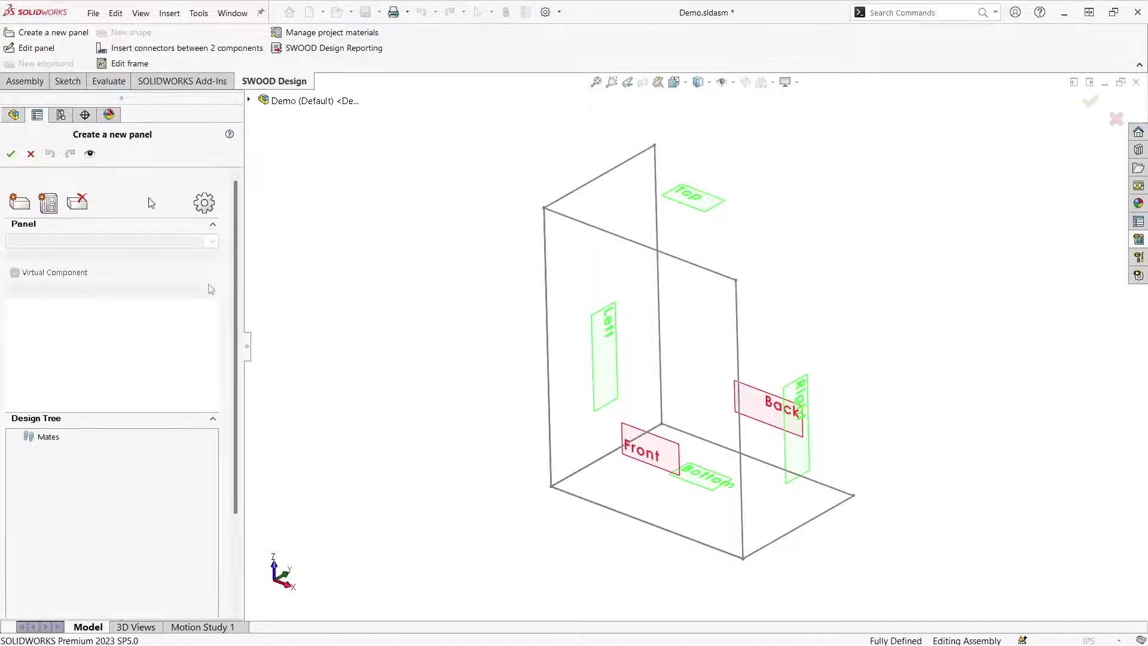
left_click(48, 203)
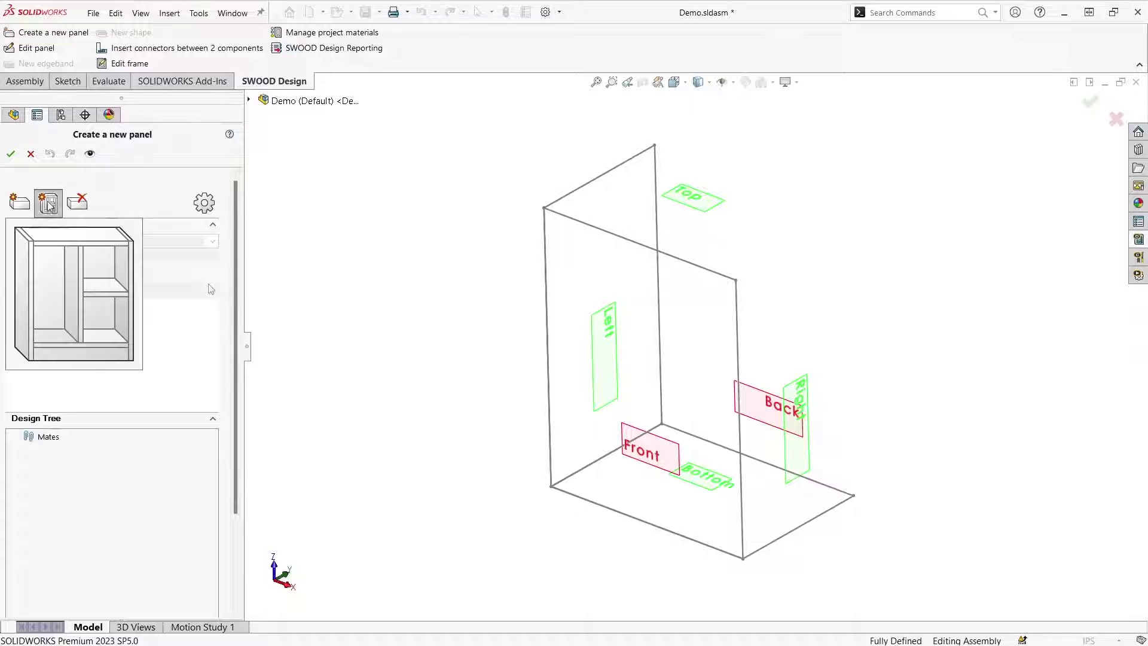
left_click(48, 337)
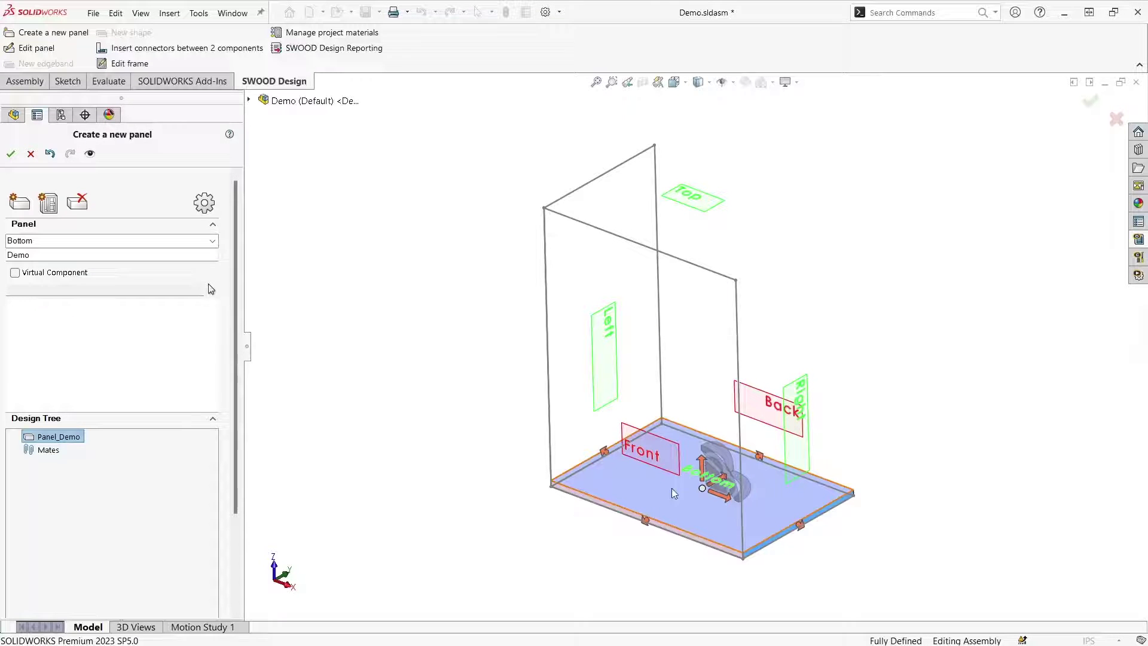
left_click_drag(703, 463, 700, 420)
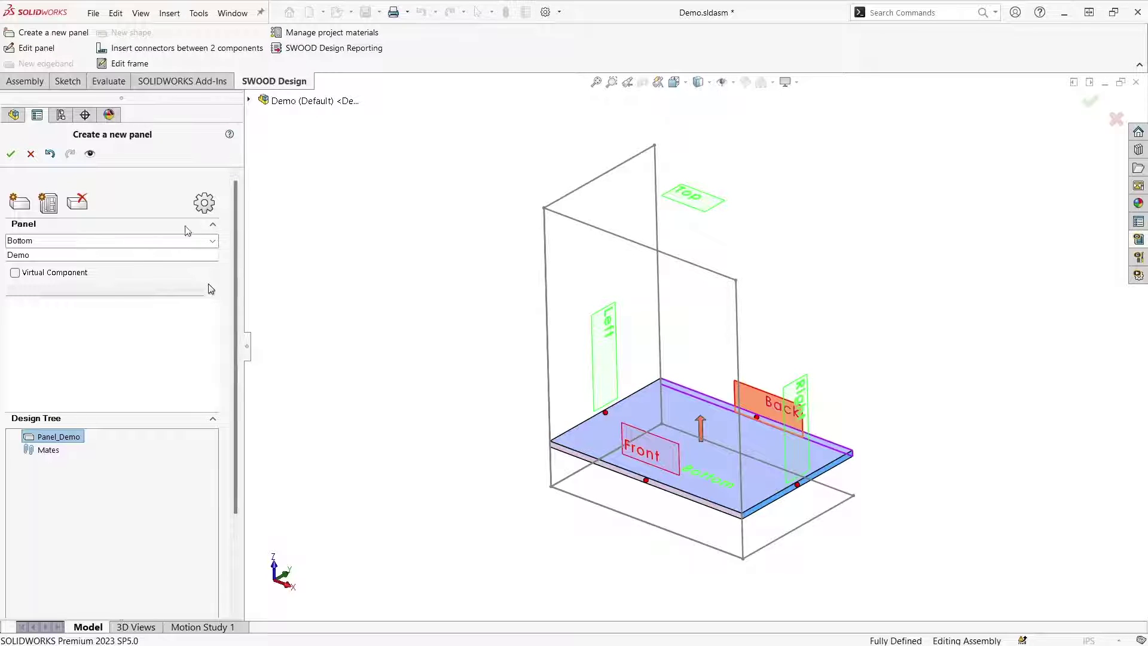
Add Left and Right panels from the cabinet template so that they stand on the Bottom panel's upper face.
left_click(49, 203)
left_click(27, 267)
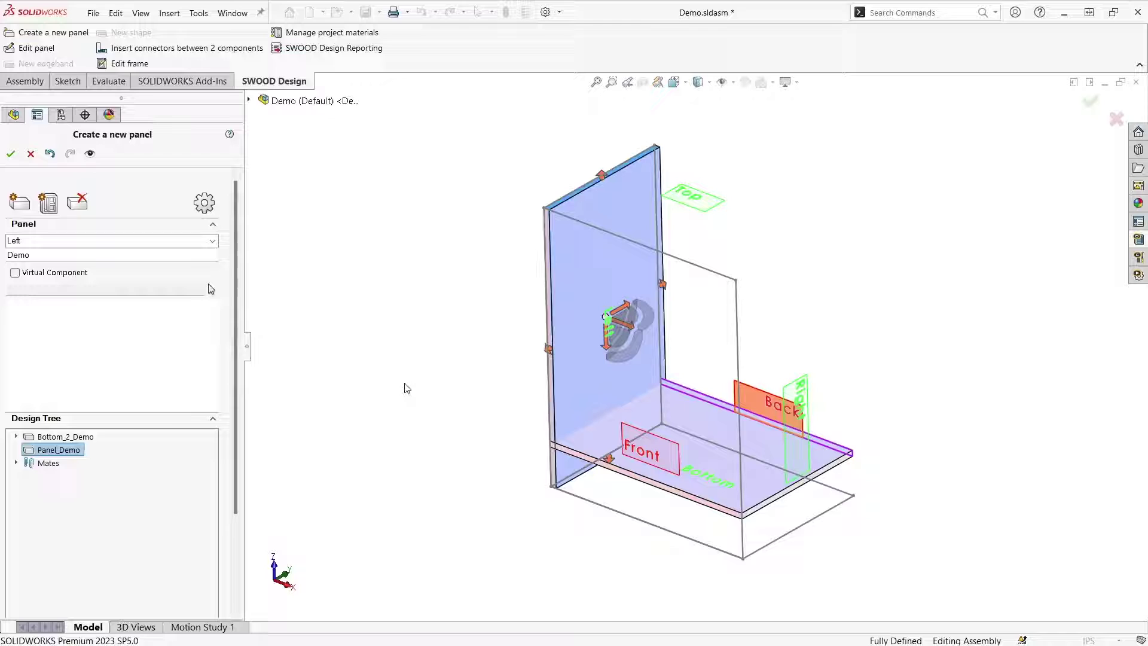
left_click(608, 451)
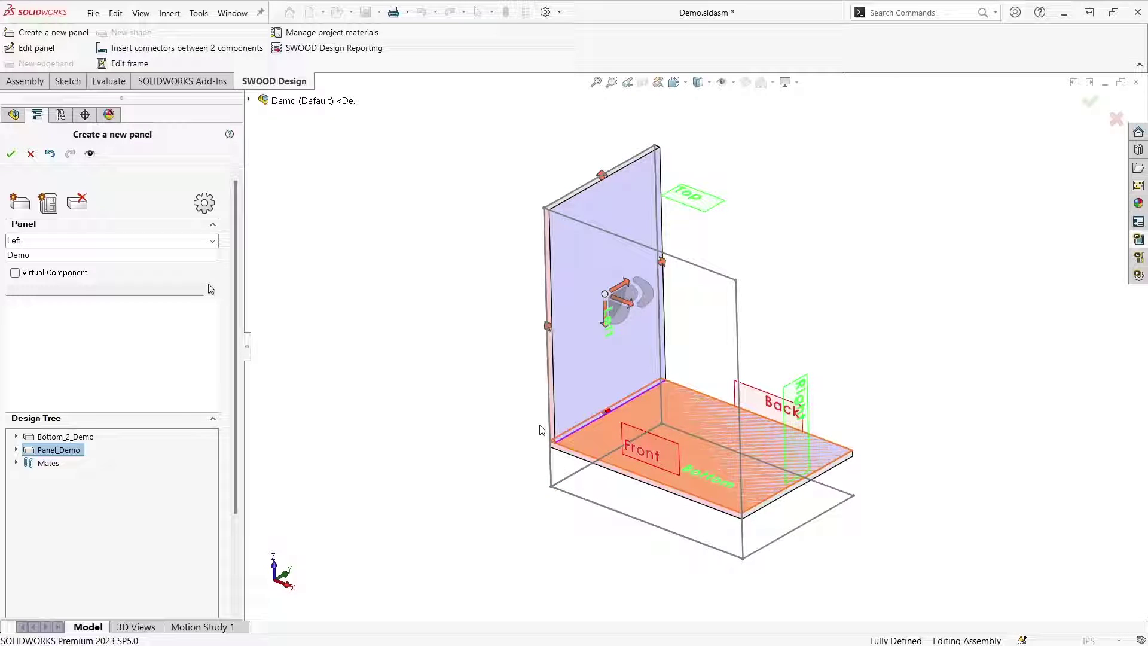
left_click(48, 203)
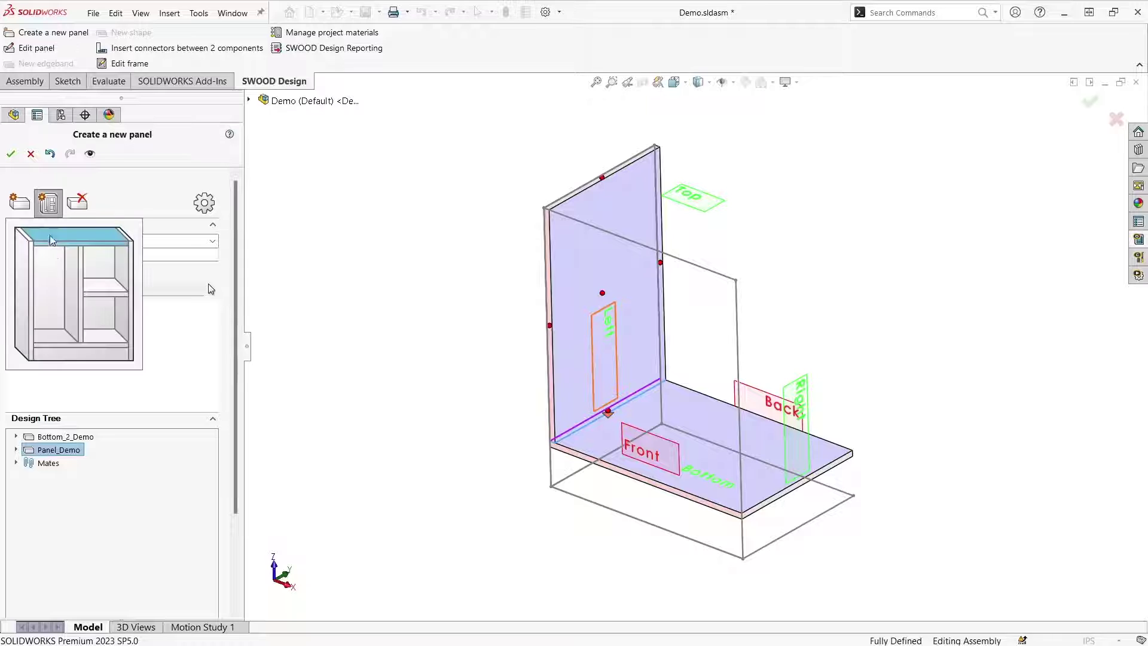
left_click(132, 278)
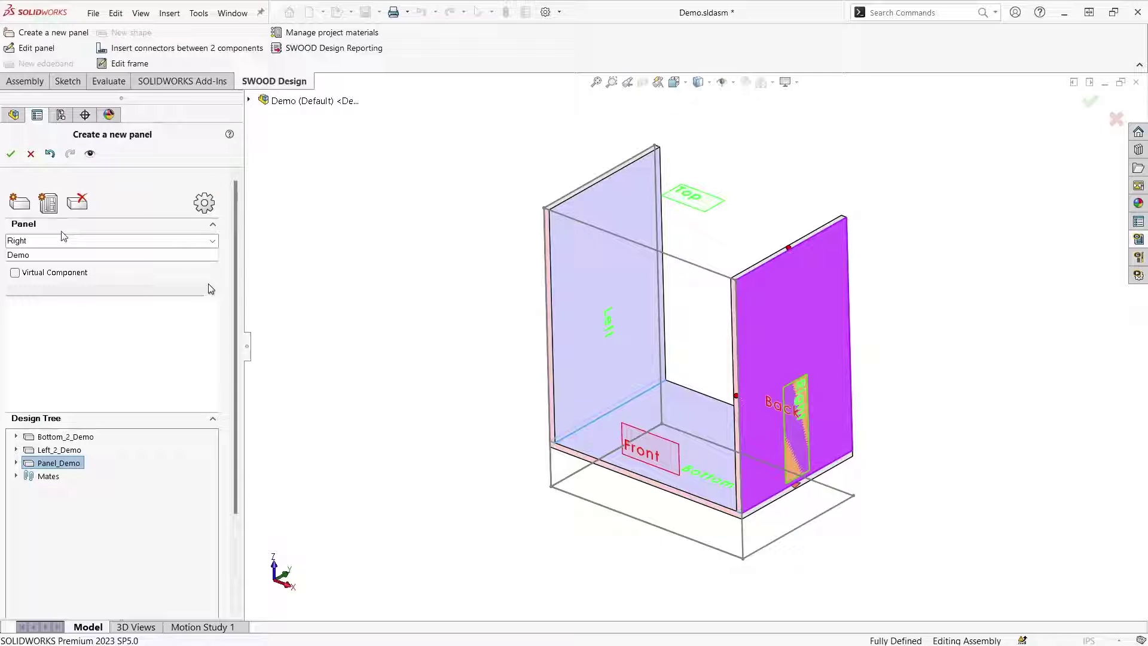
Add a Front panel from the cabinet template and limit its upper edge to the underside of the Bottom panel.
left_click(48, 202)
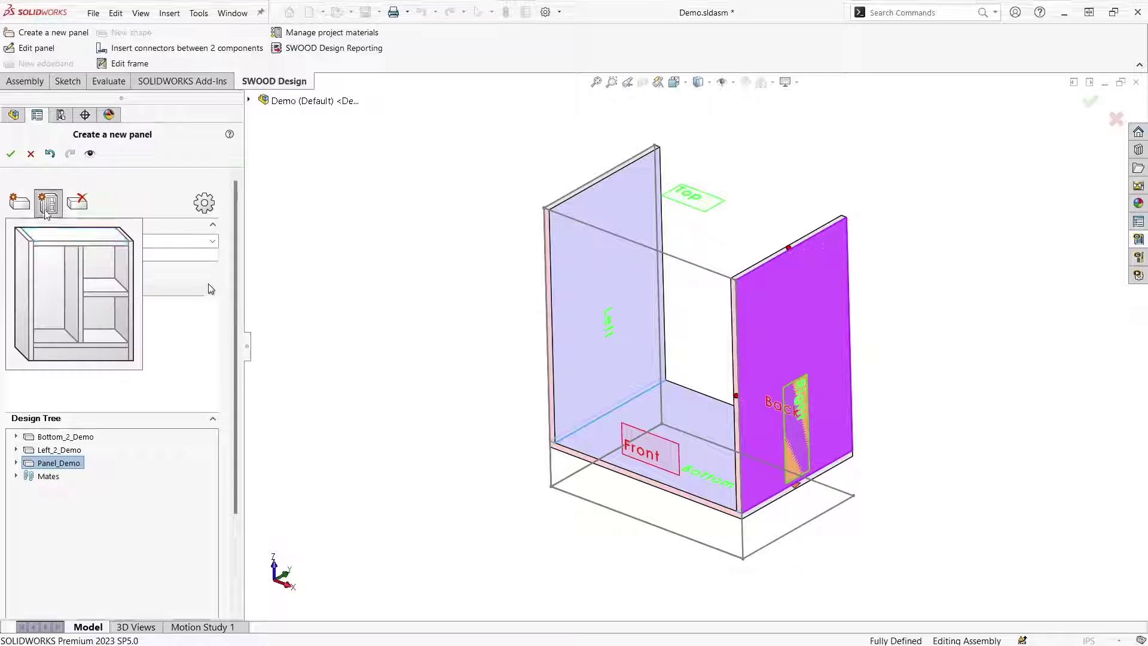
left_click(59, 353)
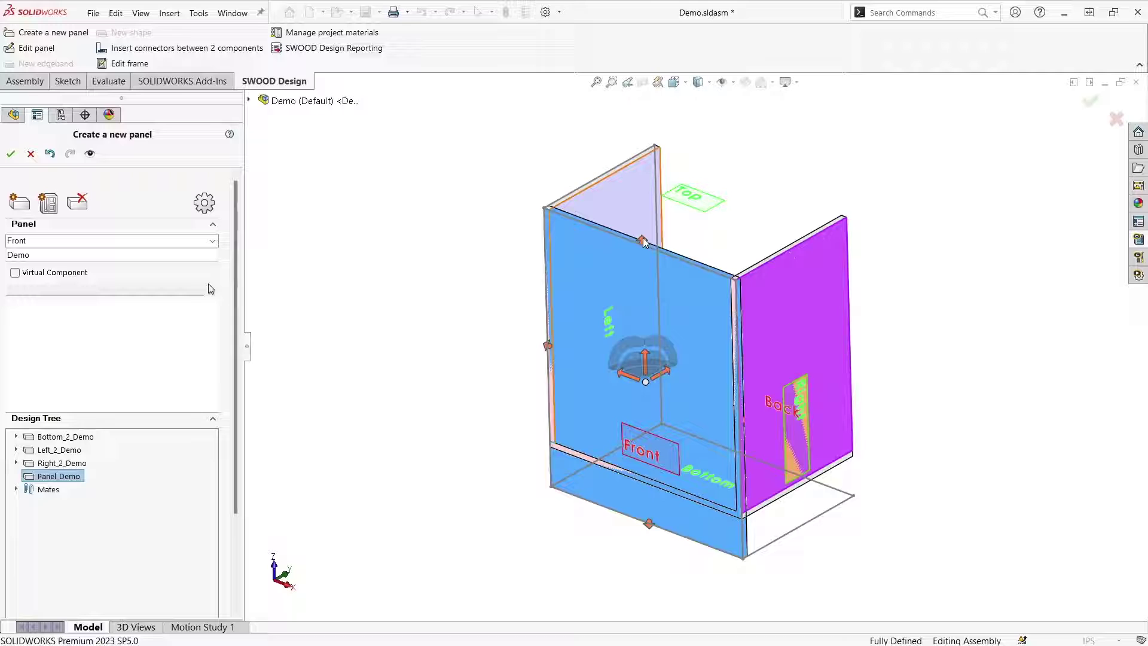
middle_click_drag(688, 385, 636, 388)
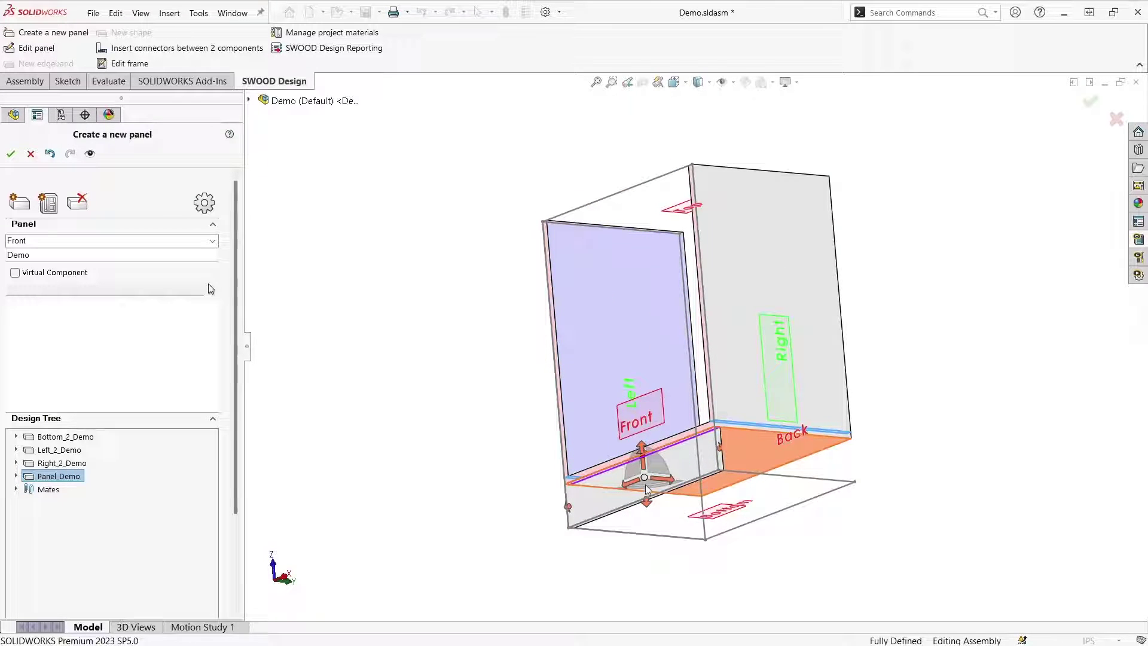
Set the short front panel back under the cabinet, name it Kickboard and finish creating the panels.
left_click(673, 484)
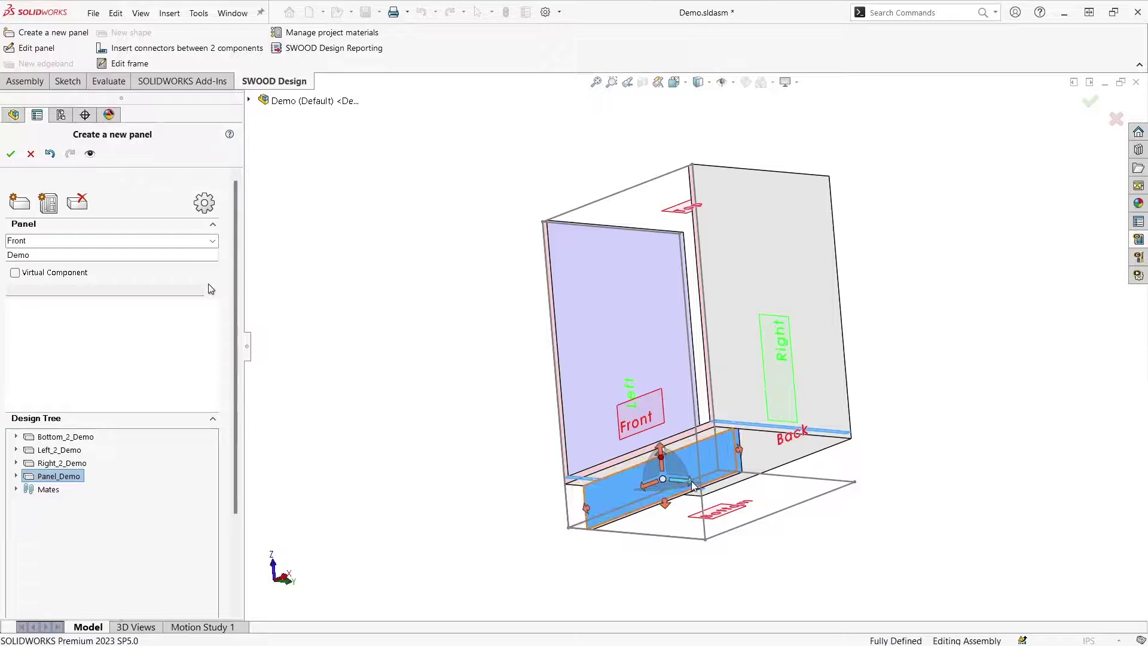
middle_click_drag(489, 420, 505, 472)
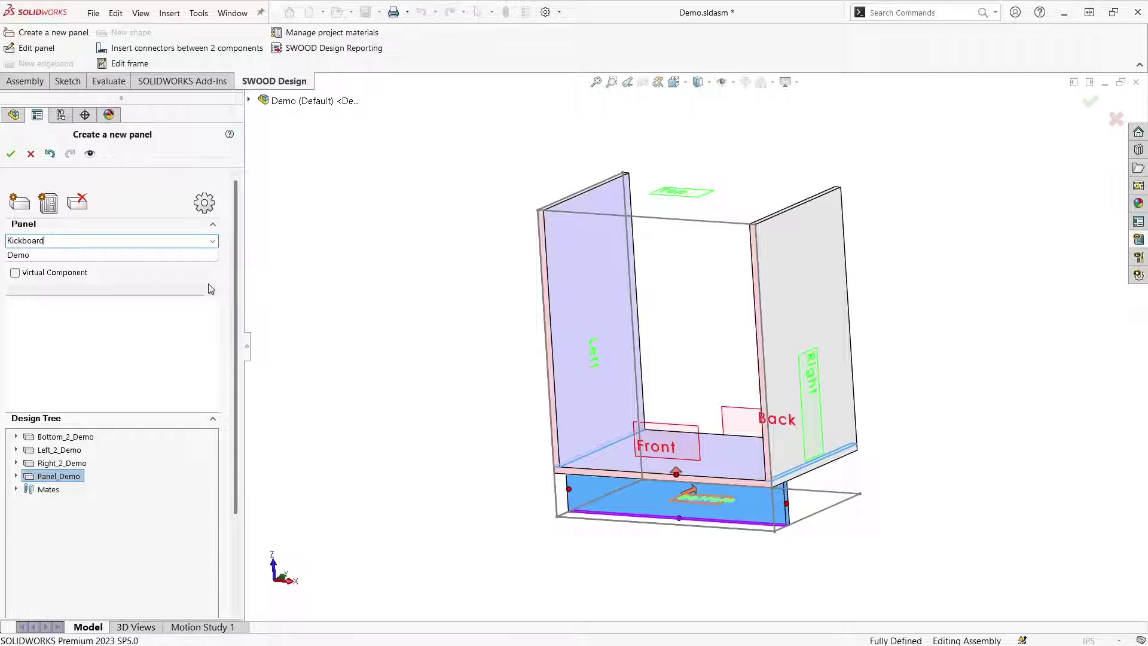
left_click(11, 153)
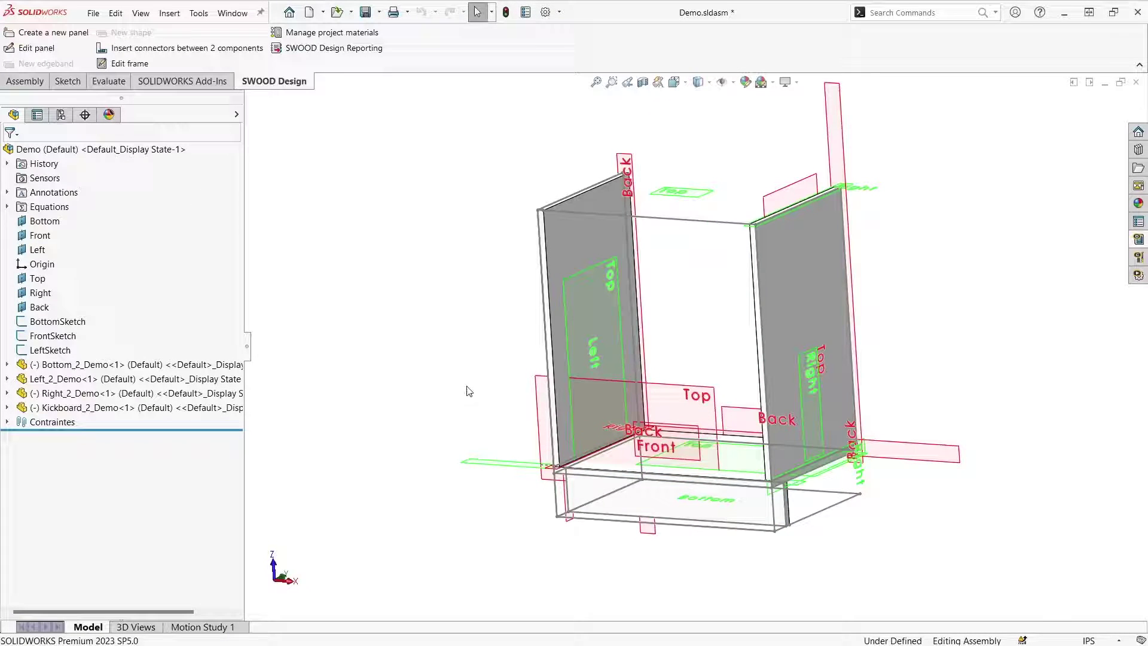
Hide the reference planes and sketches so only the cabinet panels are displayed.
middle_click_drag(469, 389, 497, 389)
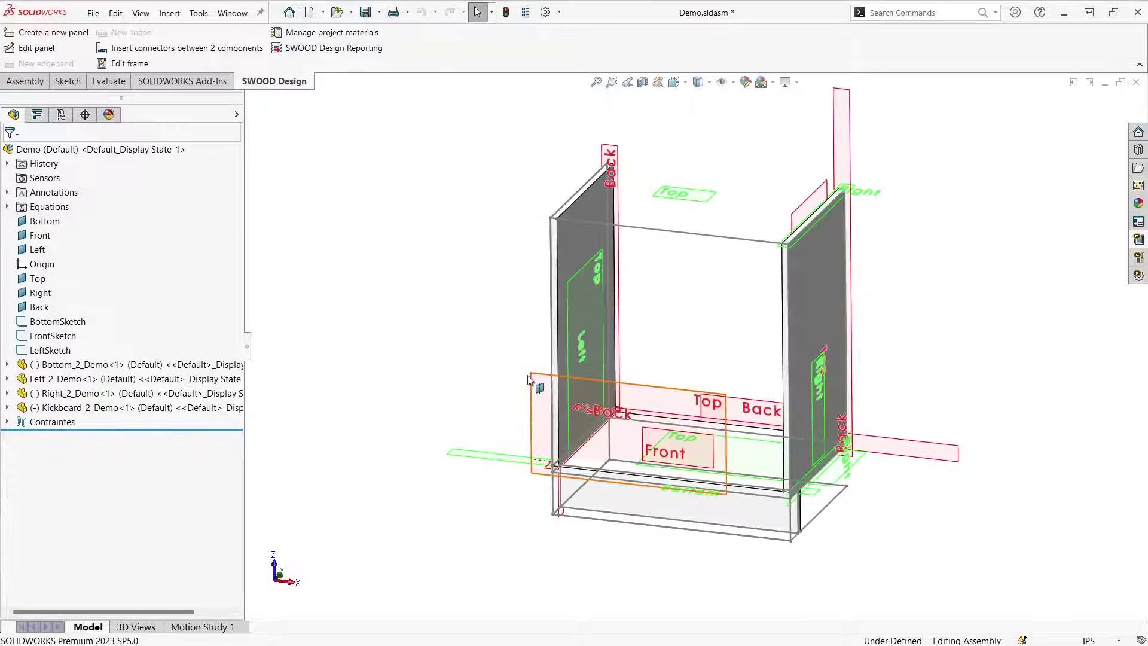
left_click(721, 85)
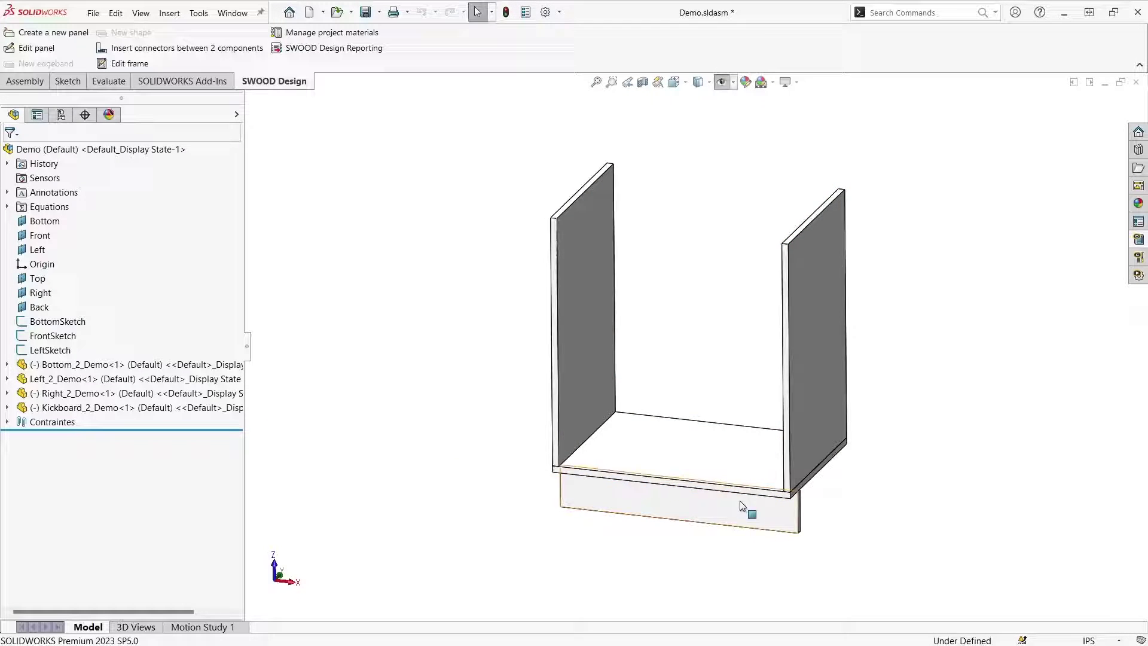
middle_click_drag(740, 500, 730, 482)
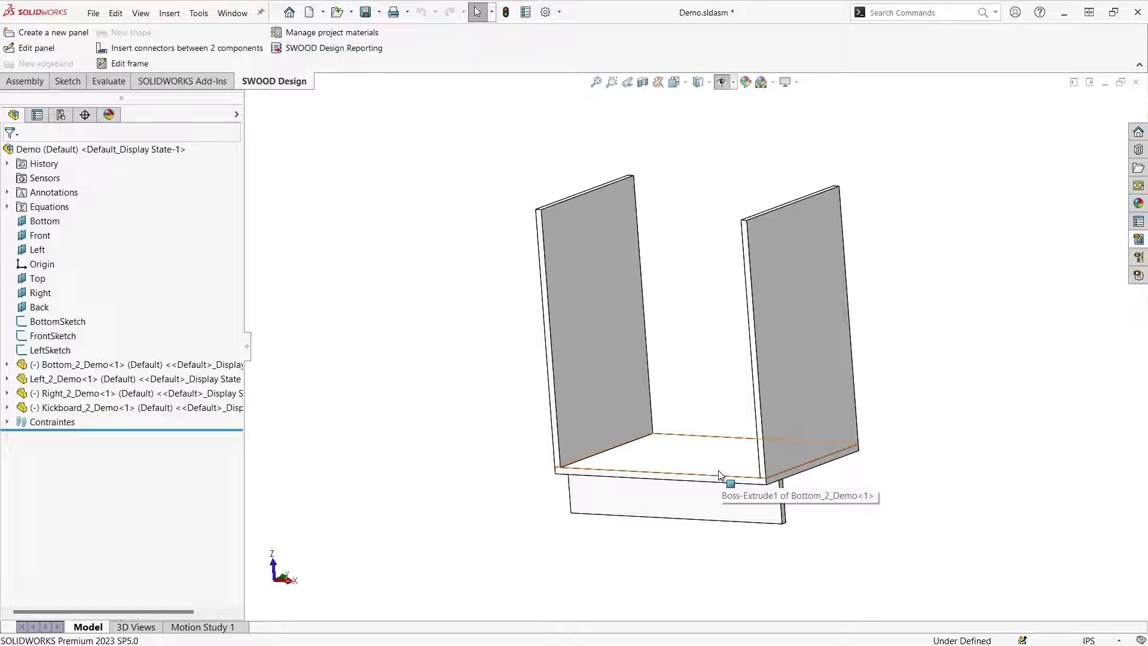
Mate the Bottom panel's upper face to the Bottom reference plane at a distance of 4.5 in.
left_click(628, 448)
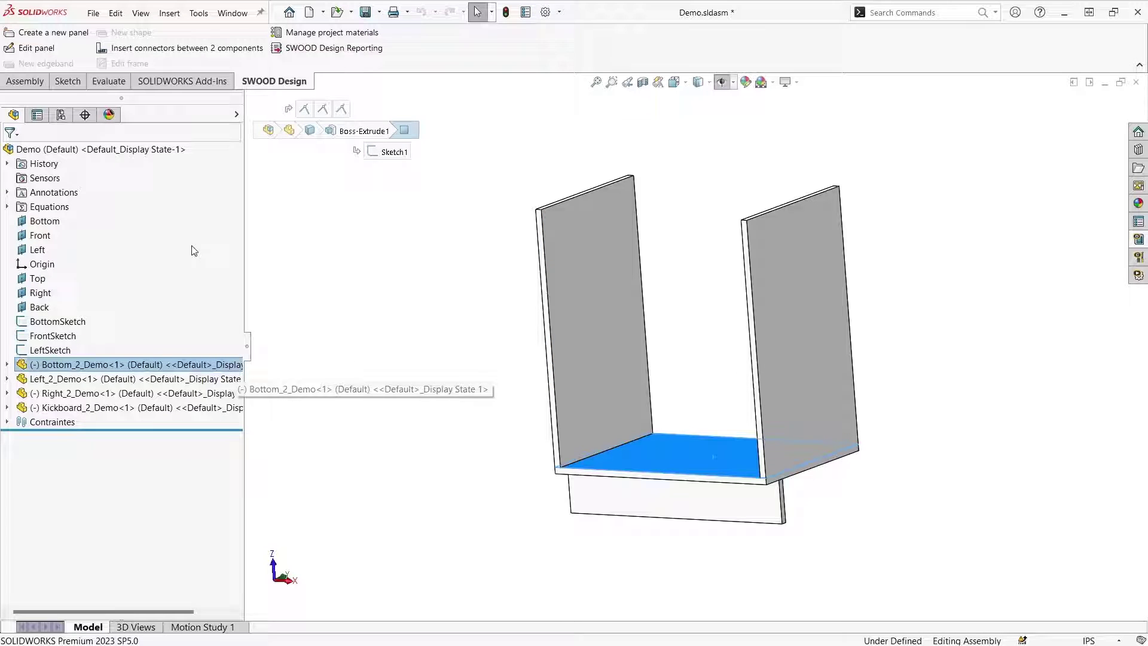
left_click(35, 222, "ctrl")
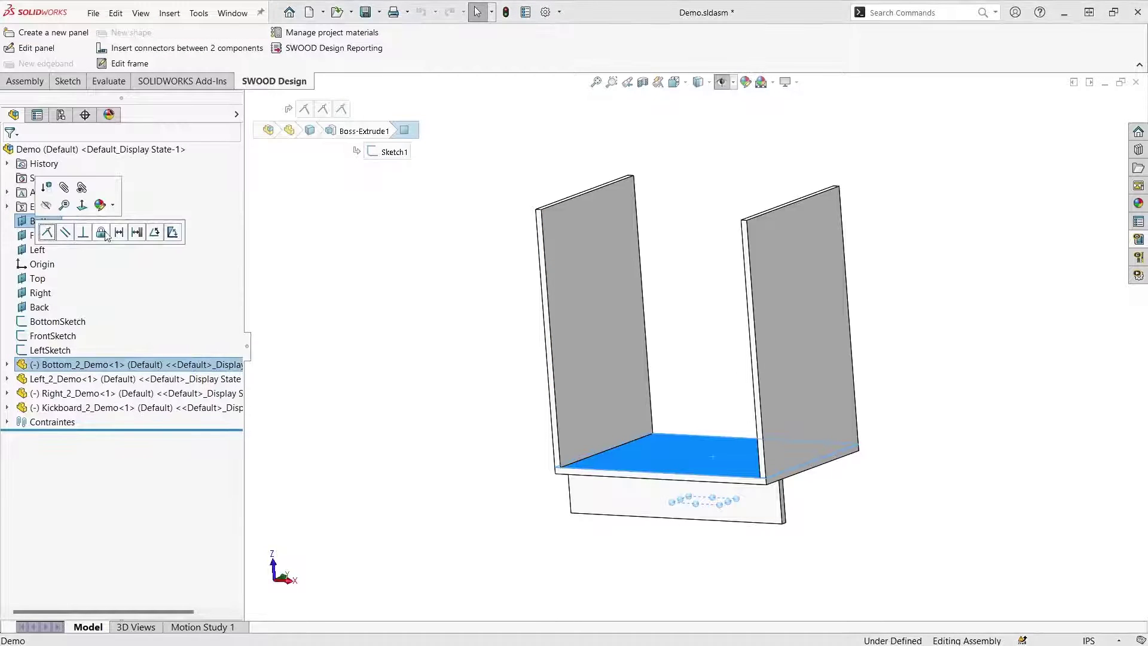
left_click(119, 232)
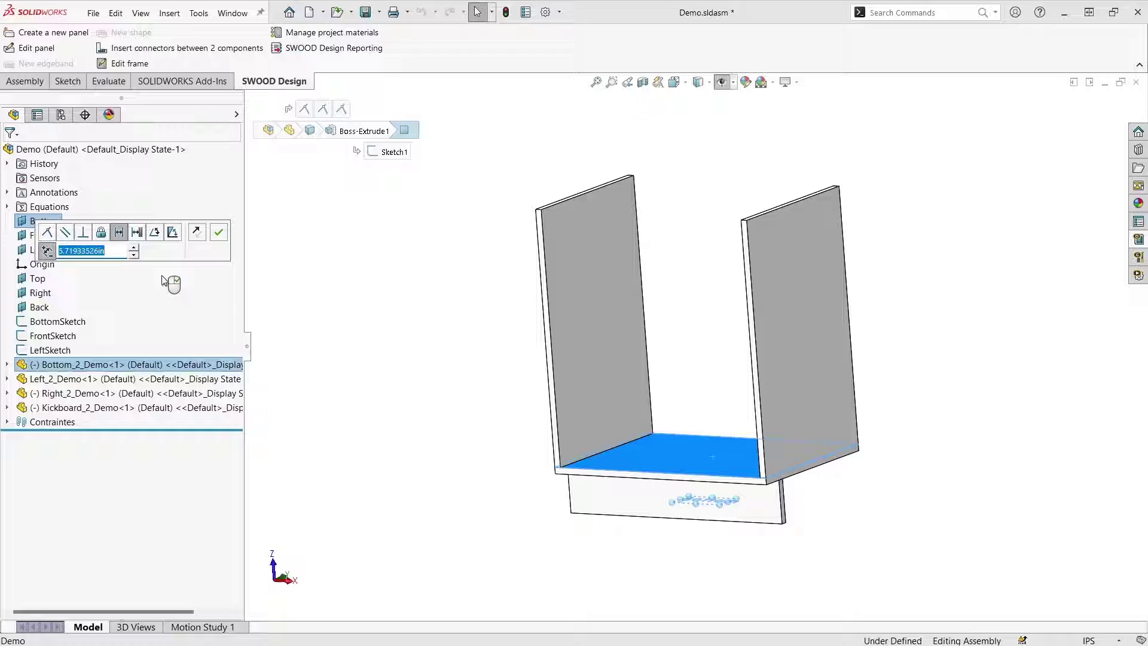
type("4.5")
key("Return")
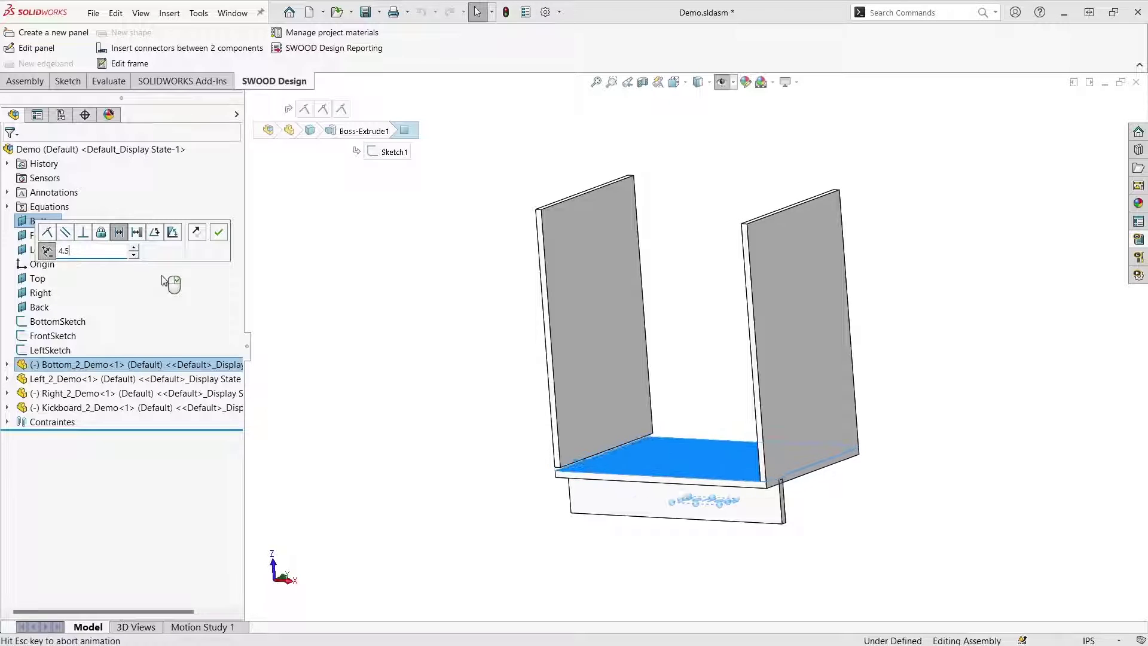
left_click(219, 233)
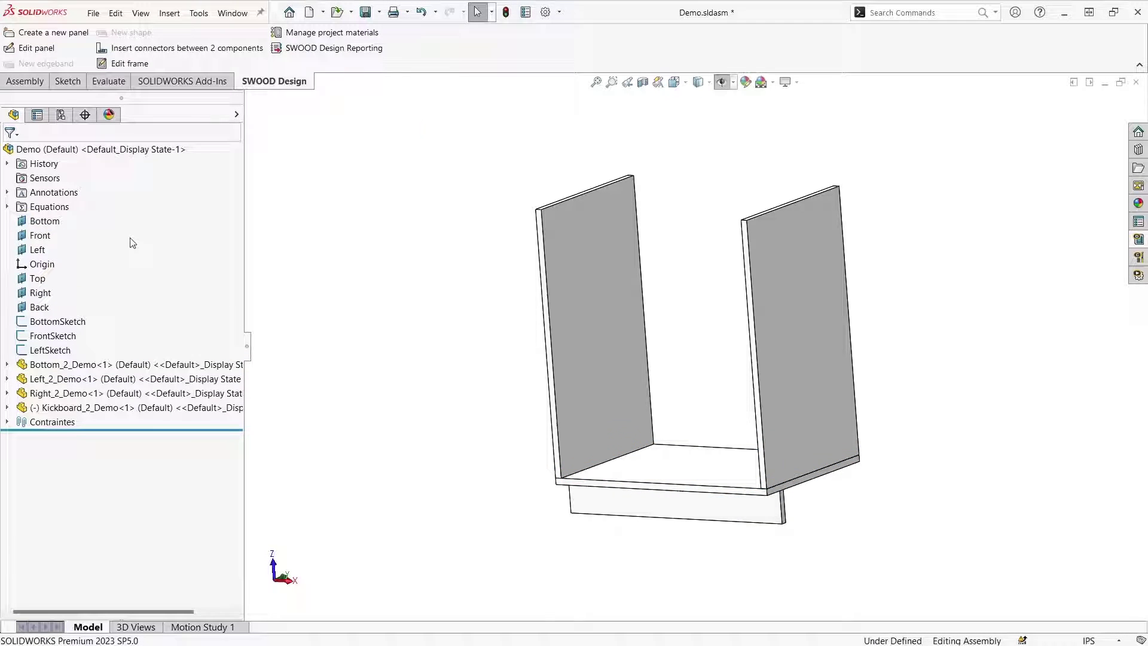
Mate the Kickboard's front face to the Front reference plane at a distance of 2.5 in.
left_click(719, 507)
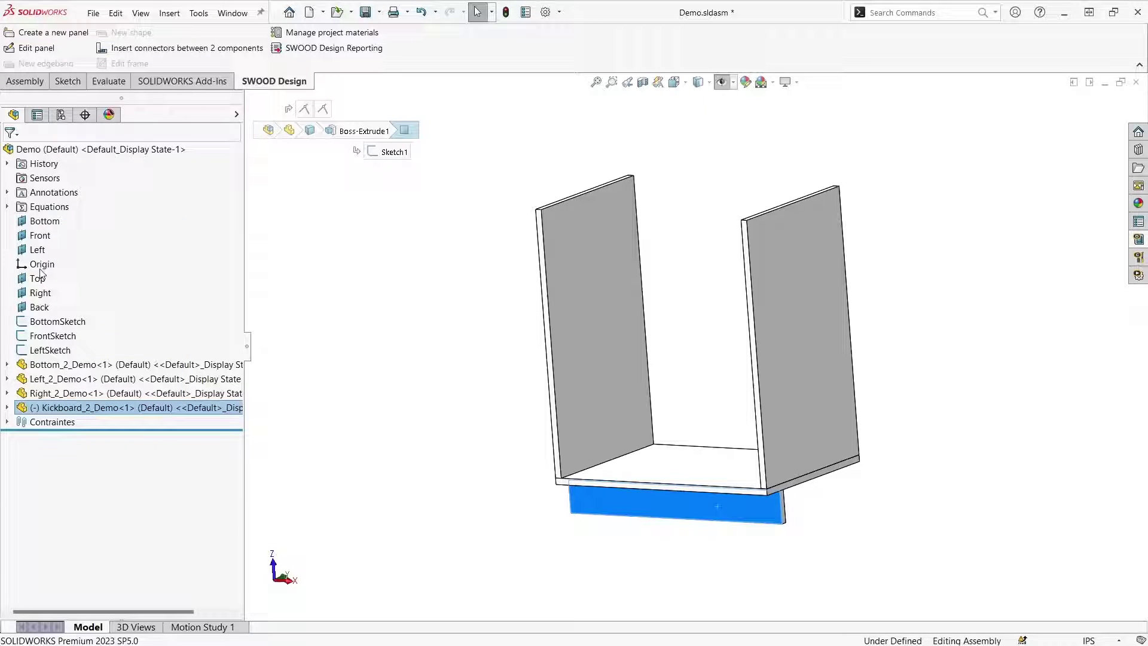
left_click(40, 236, "ctrl")
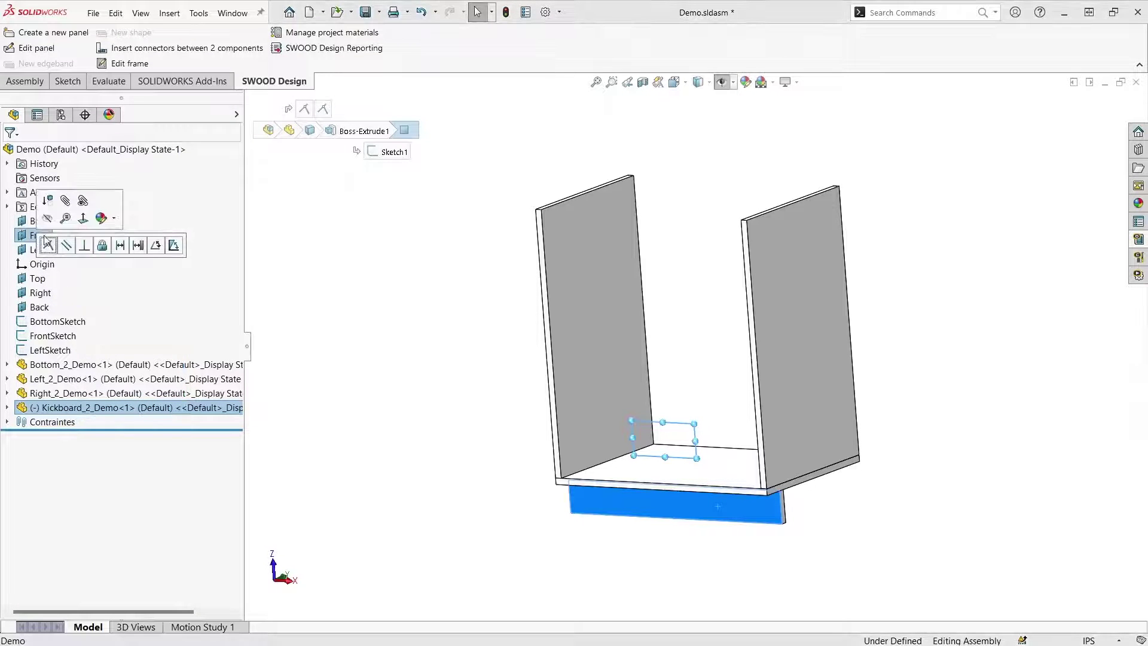
left_click(121, 246)
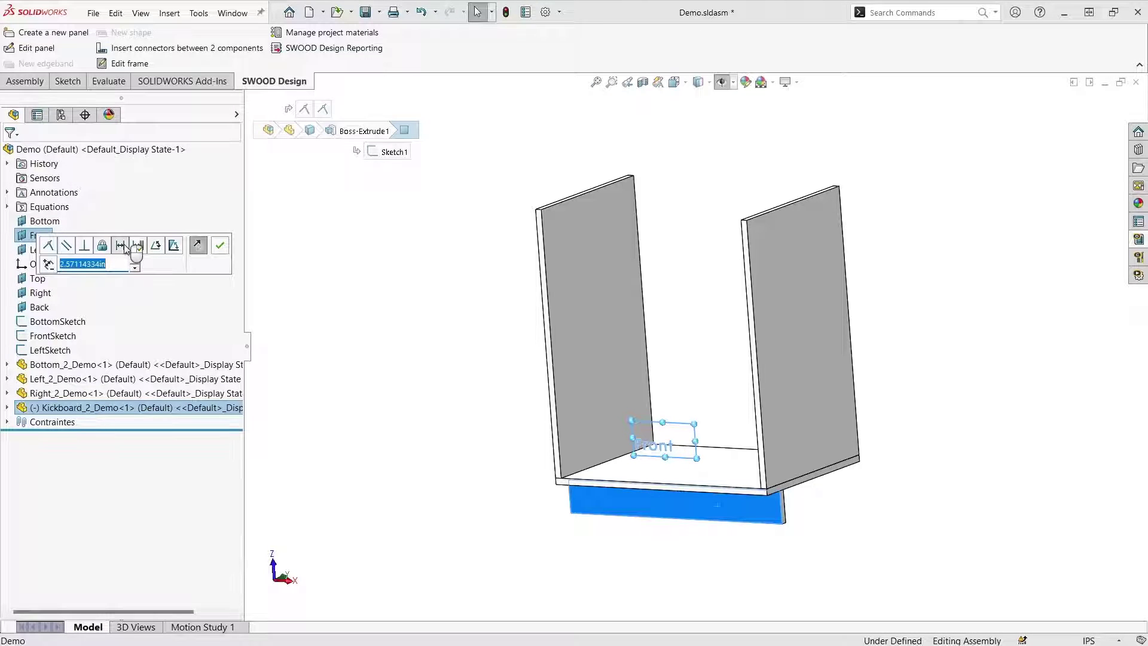
type("2.")
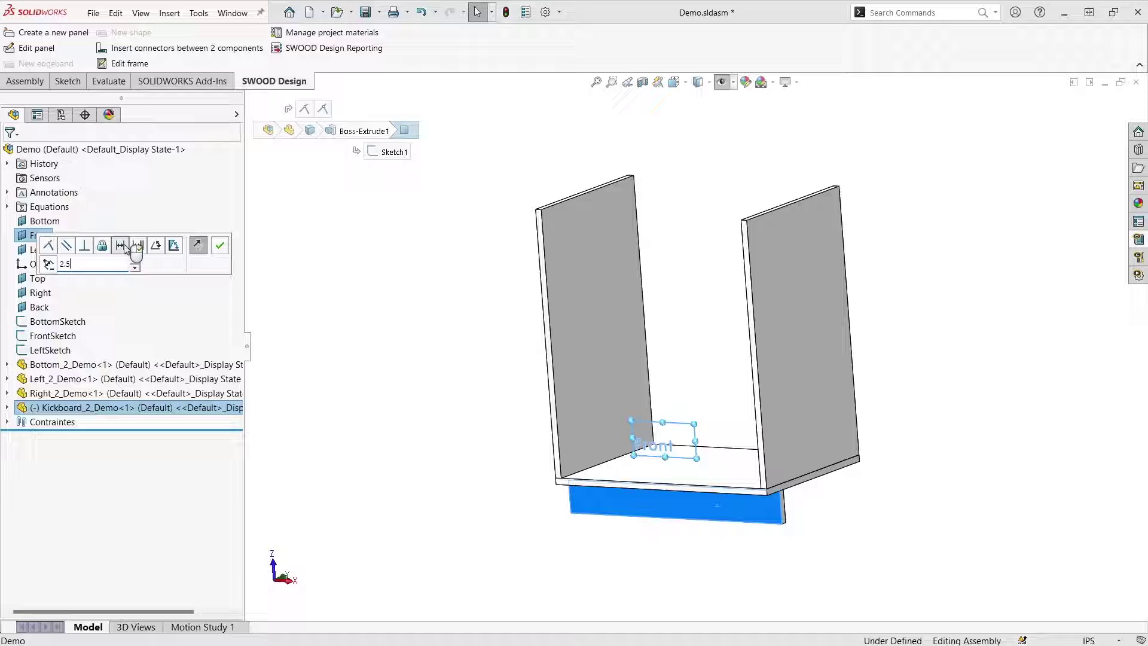
type("5")
key("Return")
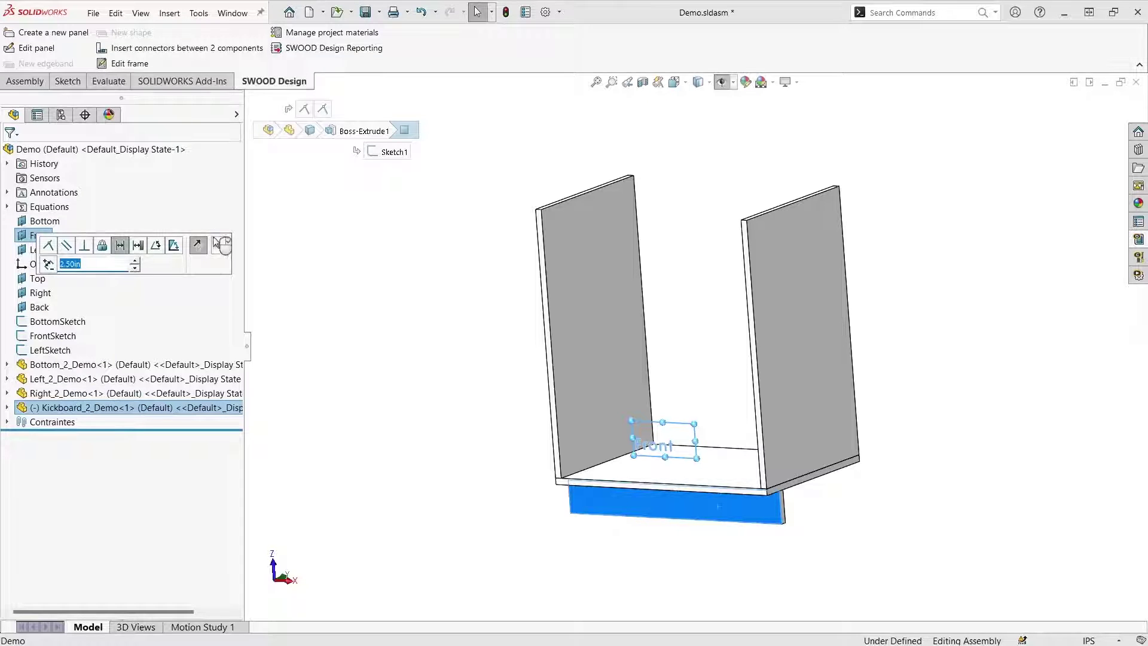
left_click(223, 245)
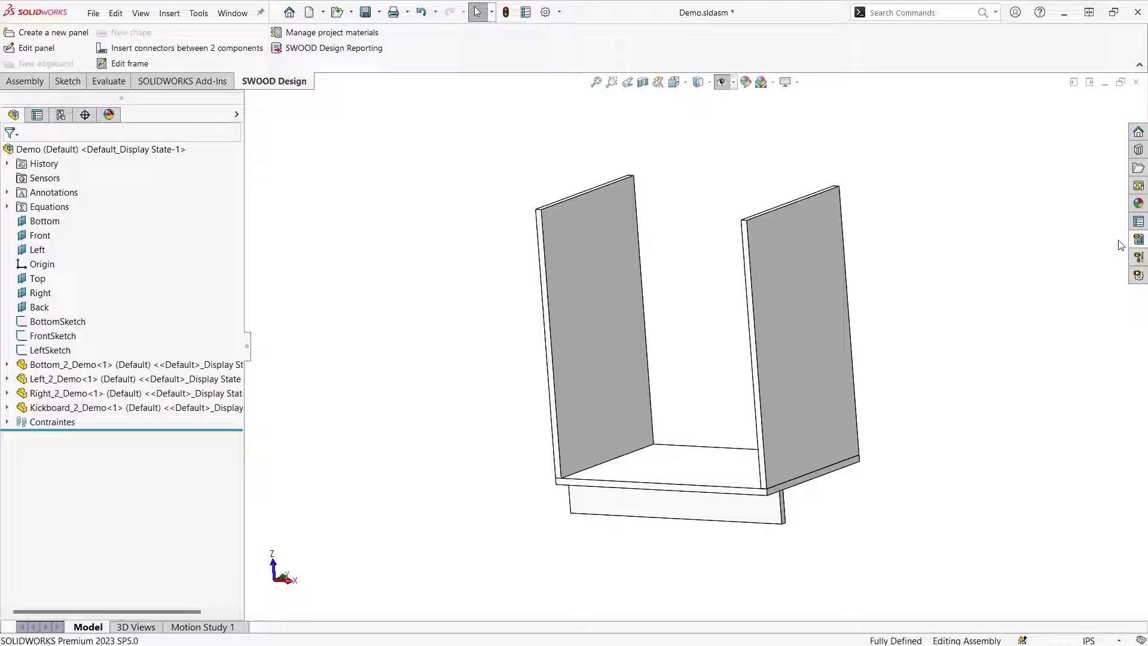
Apply the Apple solid wood material from the SWOOD materials library to the whole Demo assembly.
left_click(1138, 240)
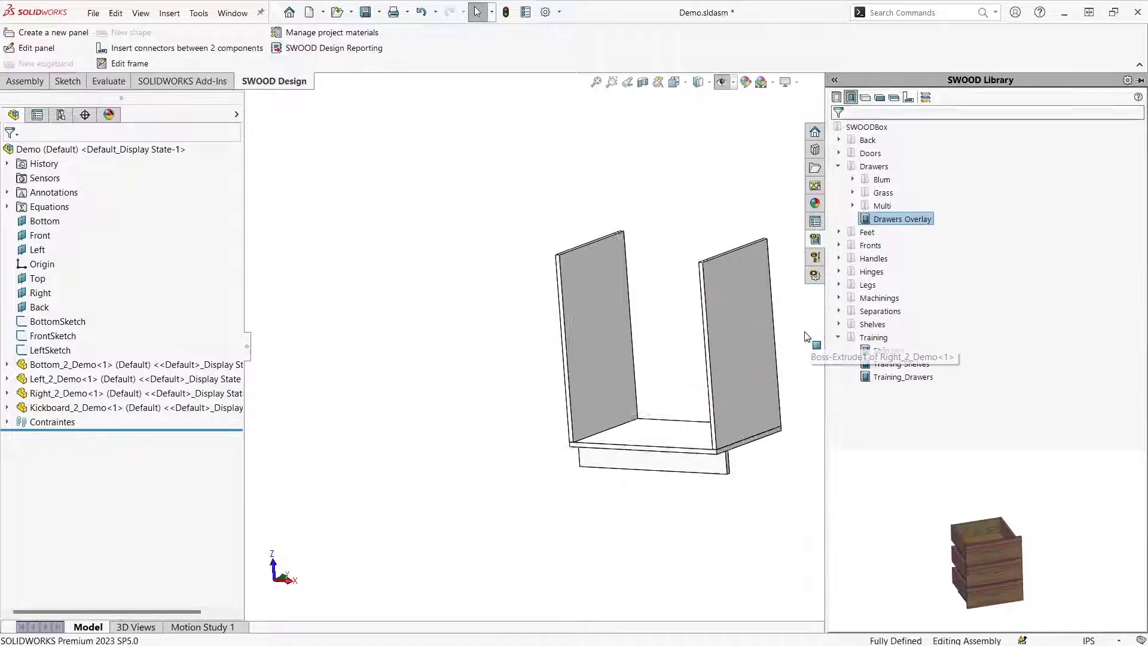
left_click(926, 98)
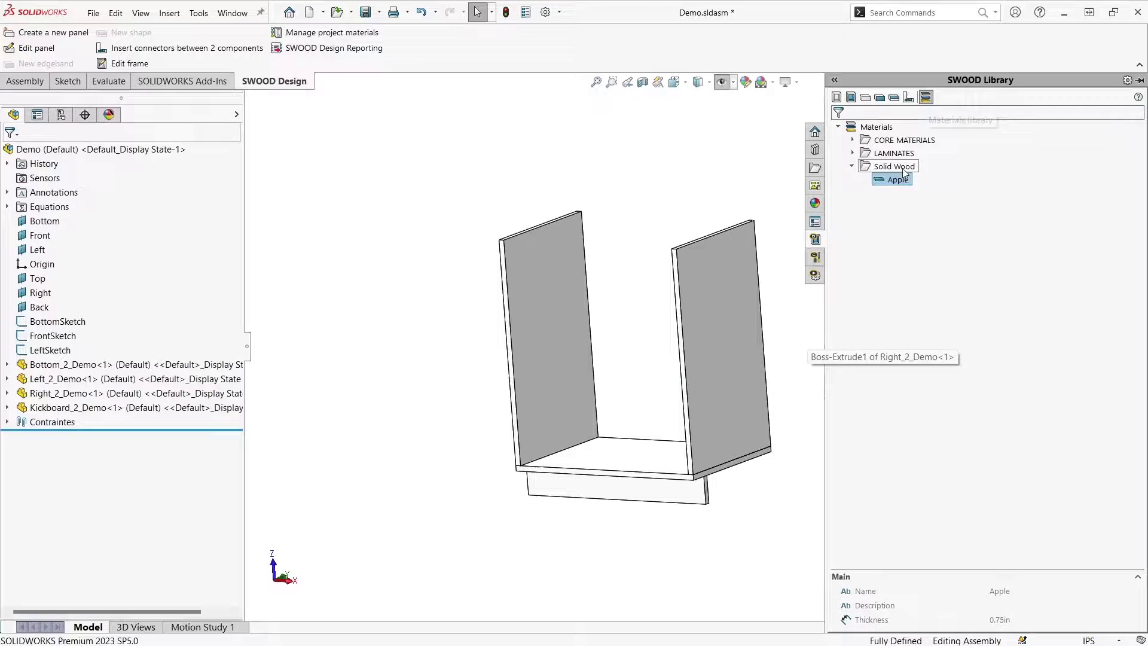
left_click_drag(789, 255, 737, 292)
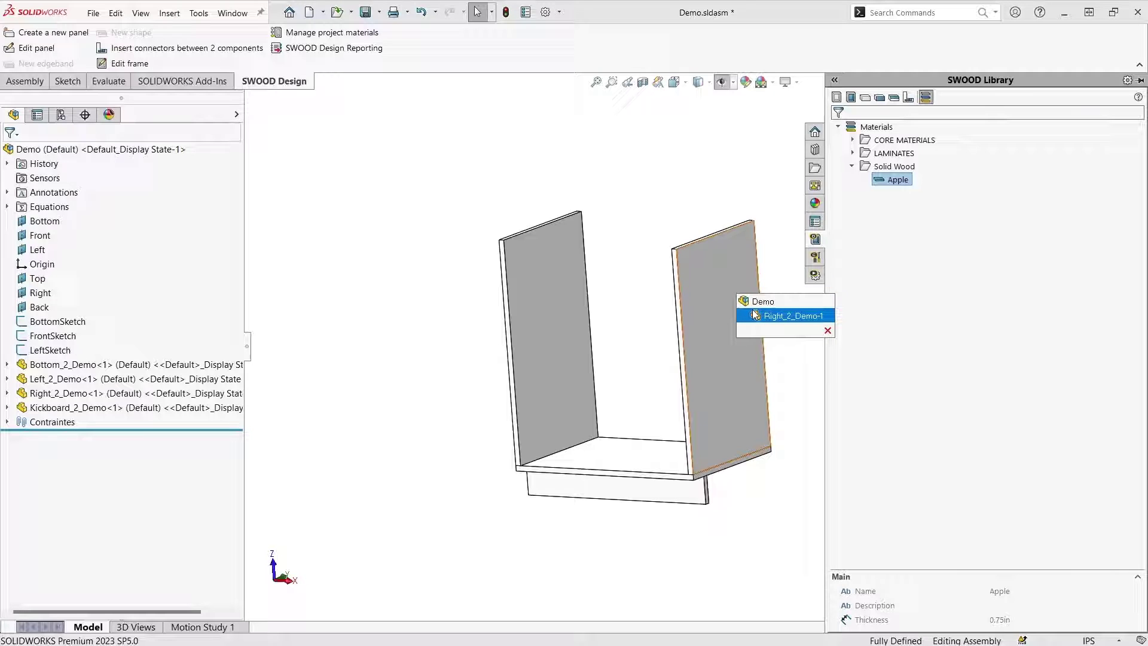
left_click(753, 303)
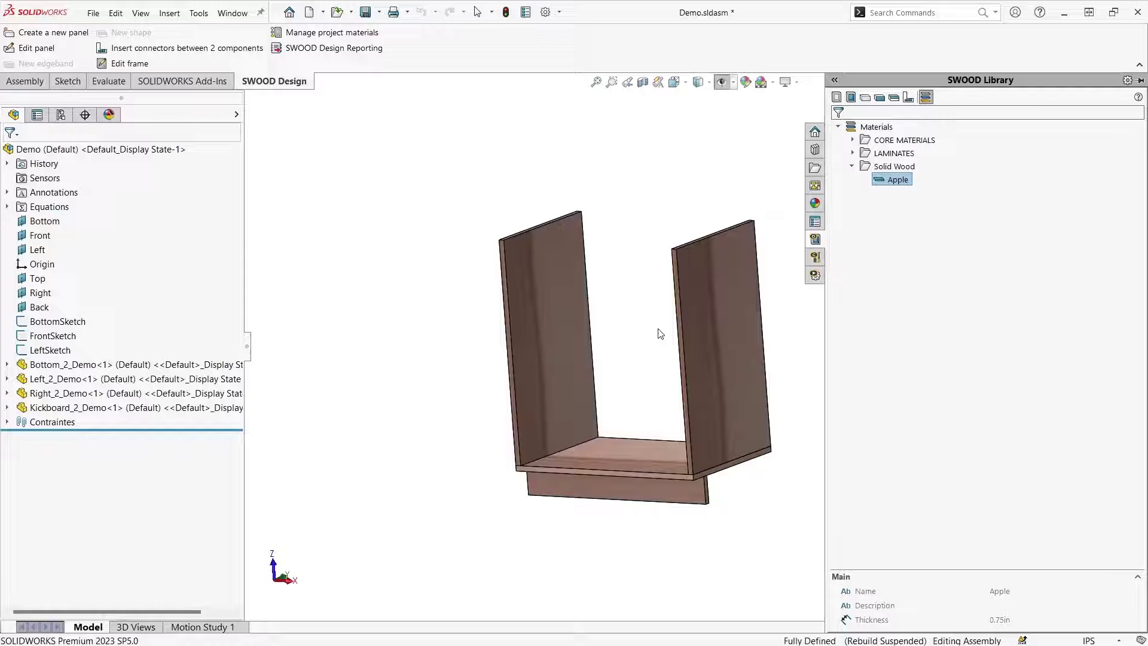
Add the CAM and Dowel Series connector from Completed_Training along the joint between the Right and Bottom panels.
left_click(909, 98)
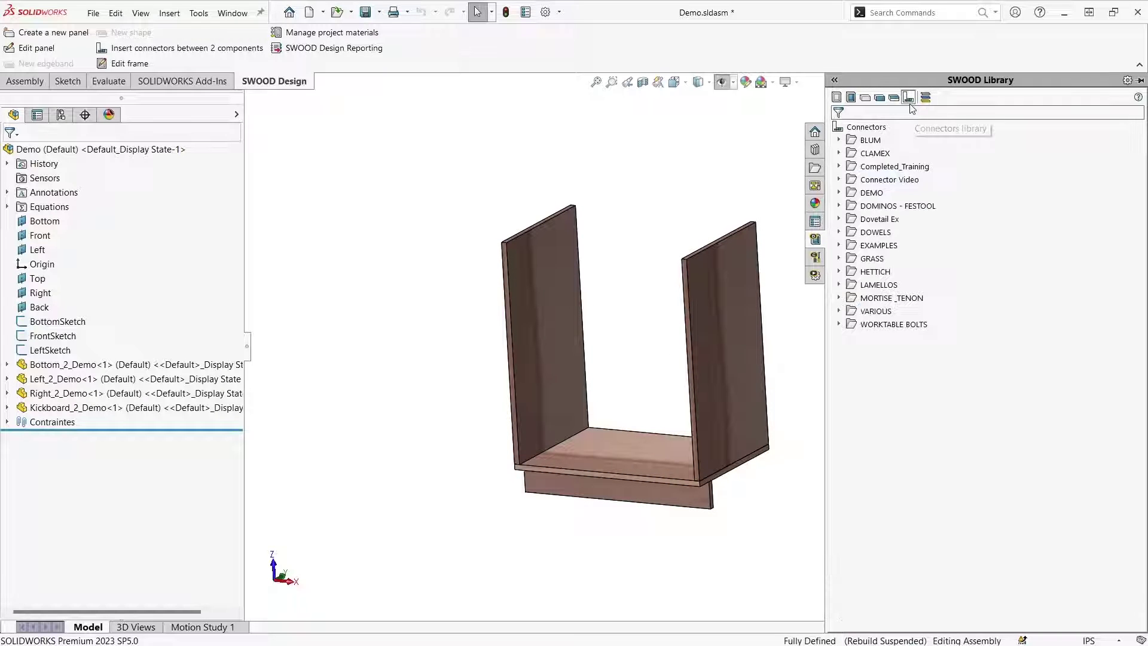
middle_click_drag(754, 281, 530, 263)
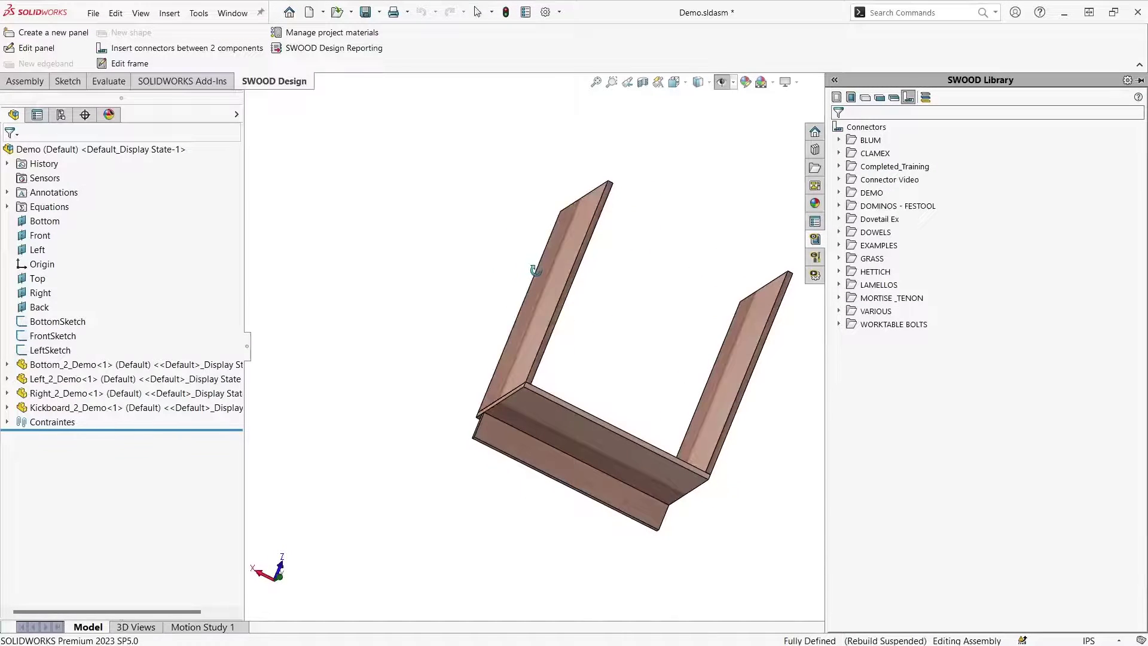
left_click(841, 167)
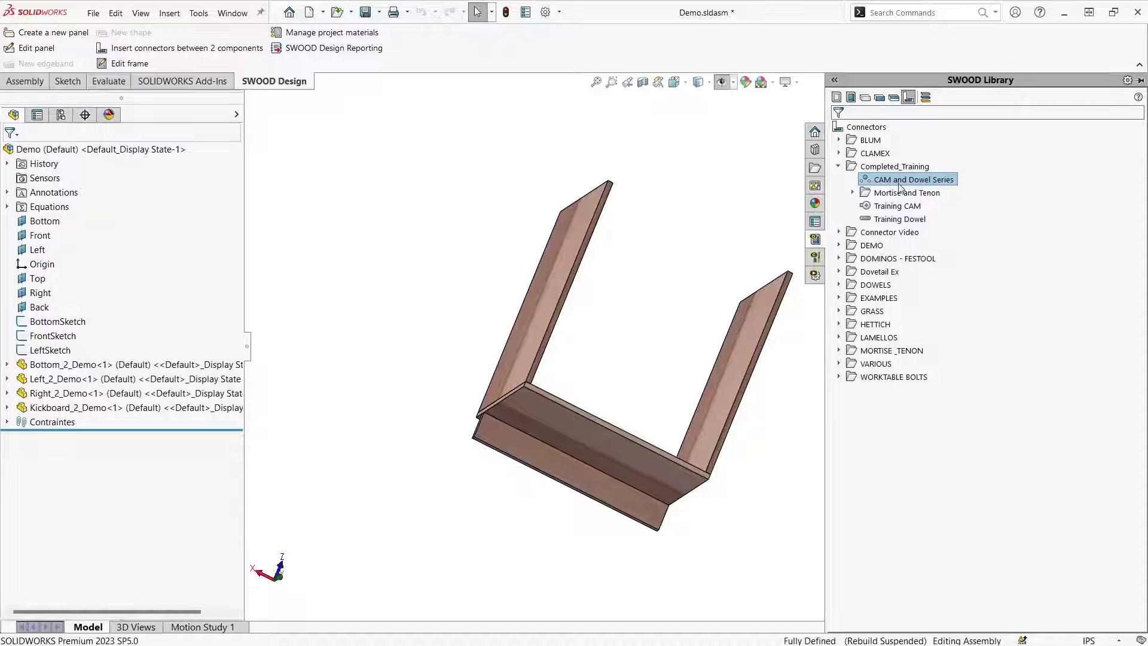
middle_click_drag(664, 283, 587, 342)
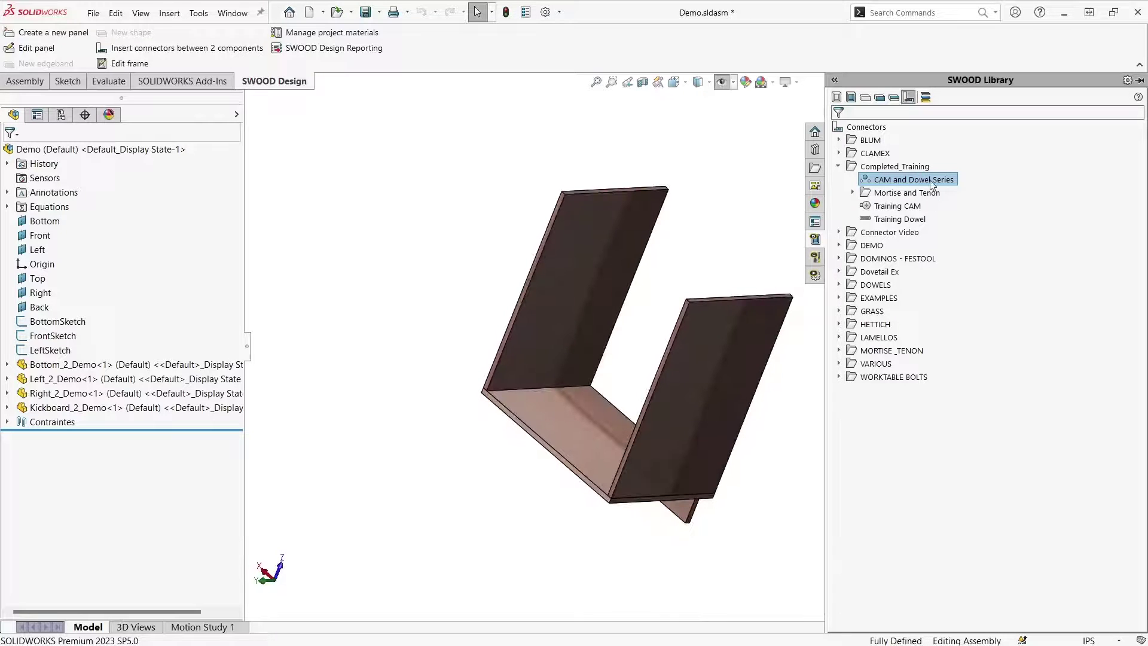
left_click(555, 389)
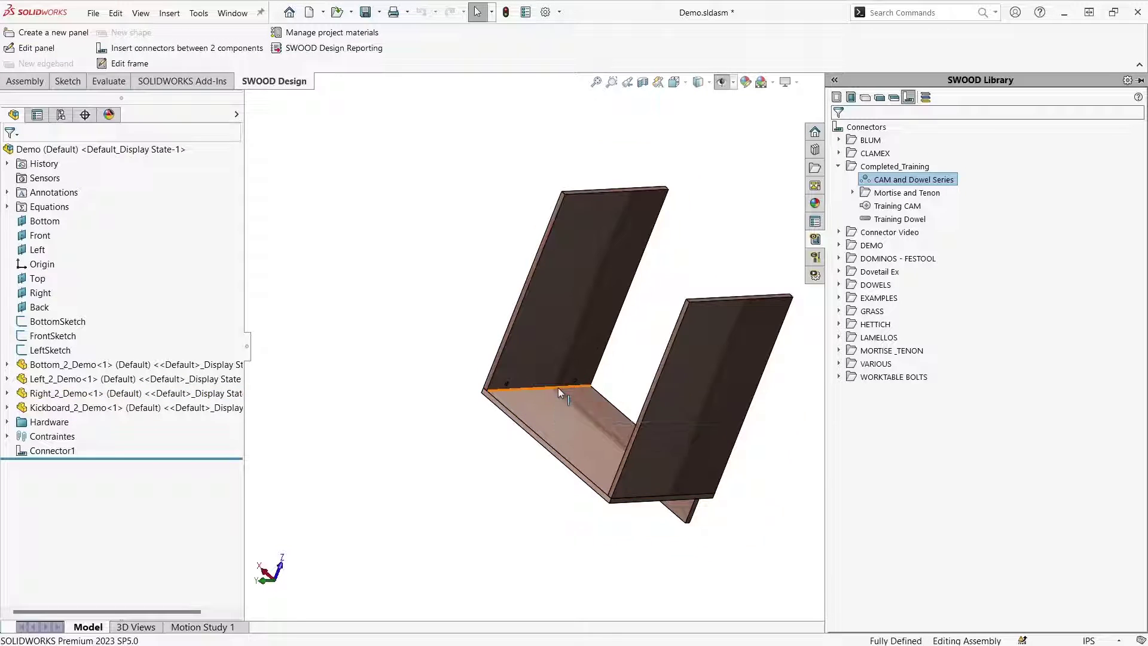
Make the Right panel transparent to examine the connector hardware inside the joint, and restore its opacity.
scroll(558, 387, "down", 5)
left_click(439, 333)
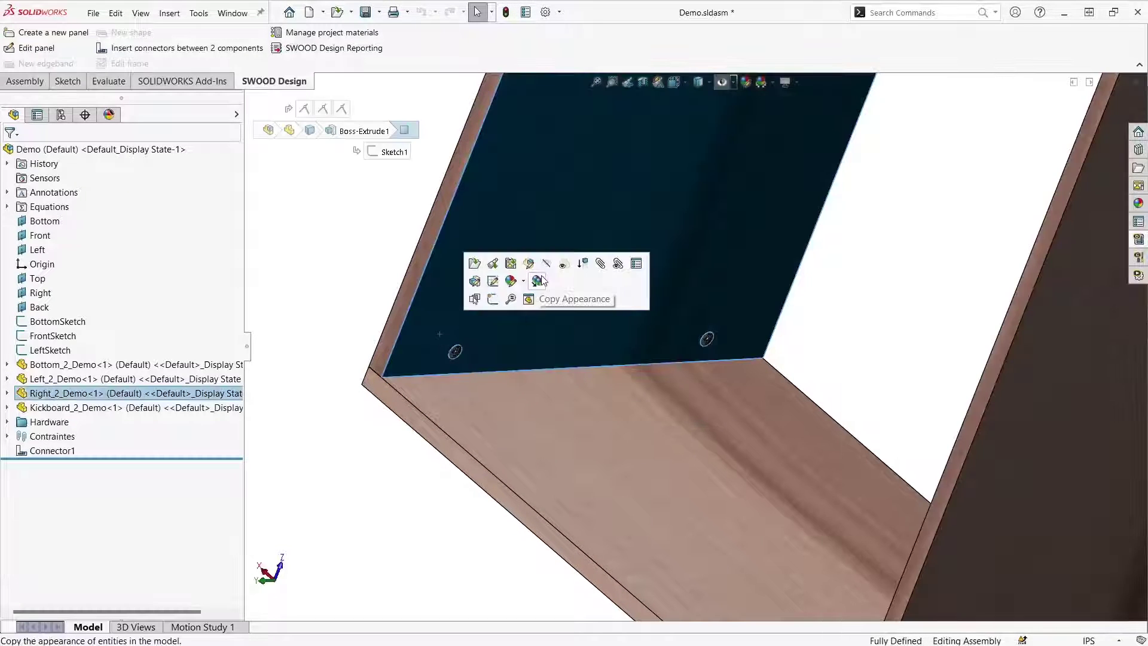
left_click(564, 266)
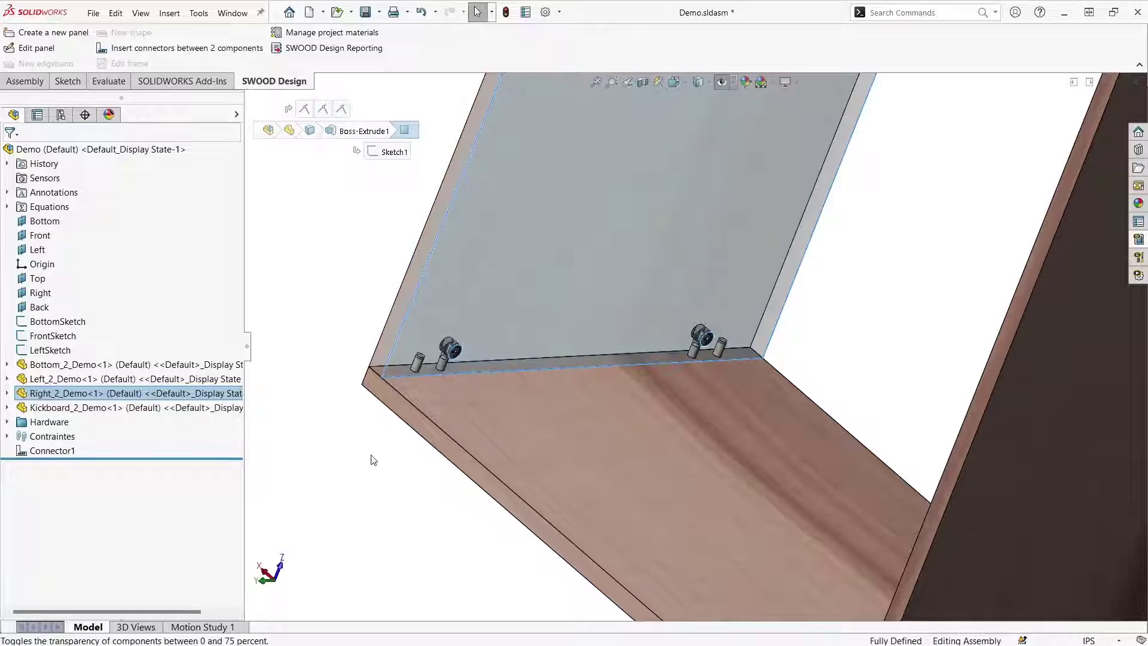
left_click(536, 289)
left_click(682, 214)
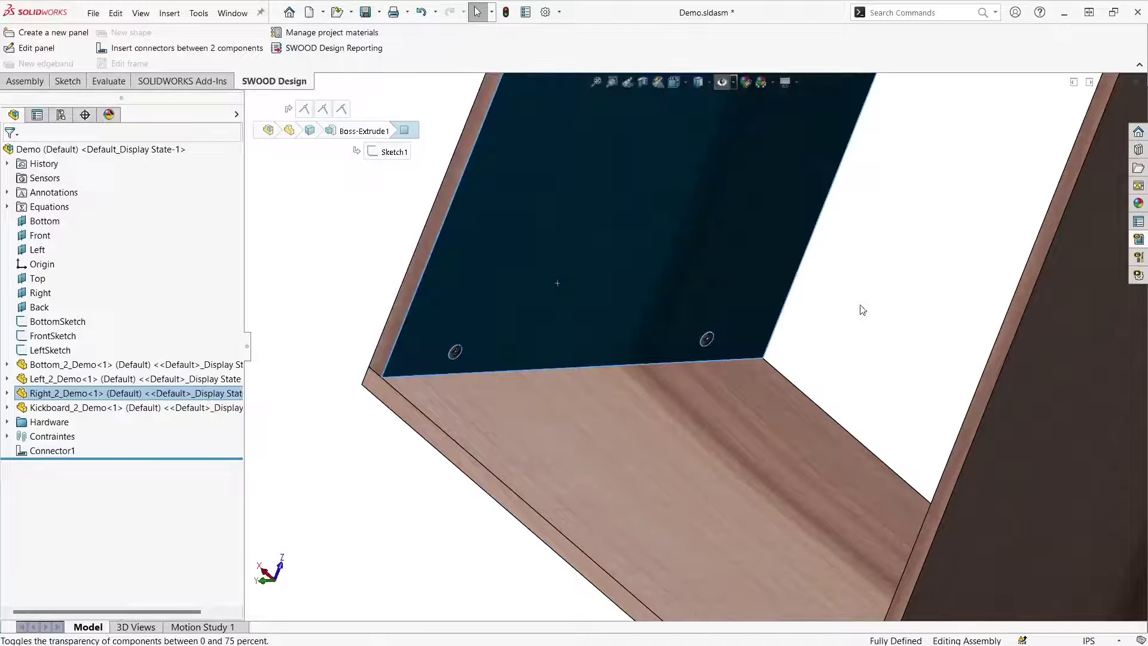
Add the CAM and Dowel Series connector along the joint between the Left and Bottom panels.
middle_click_drag(882, 341, 1063, 279)
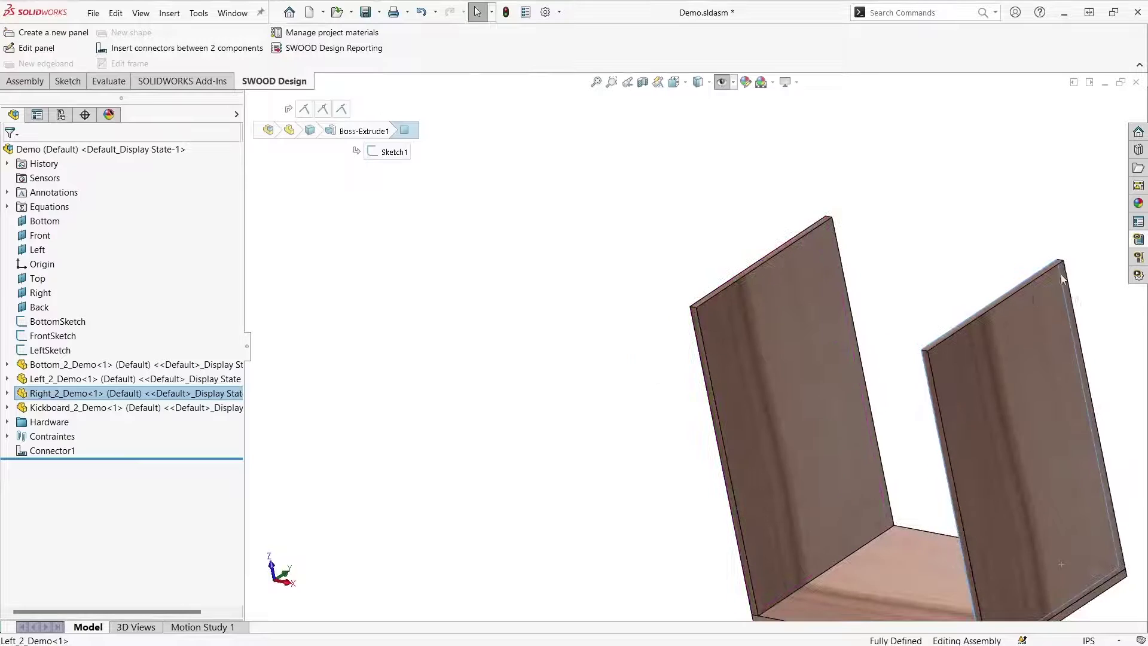
left_click(1138, 239)
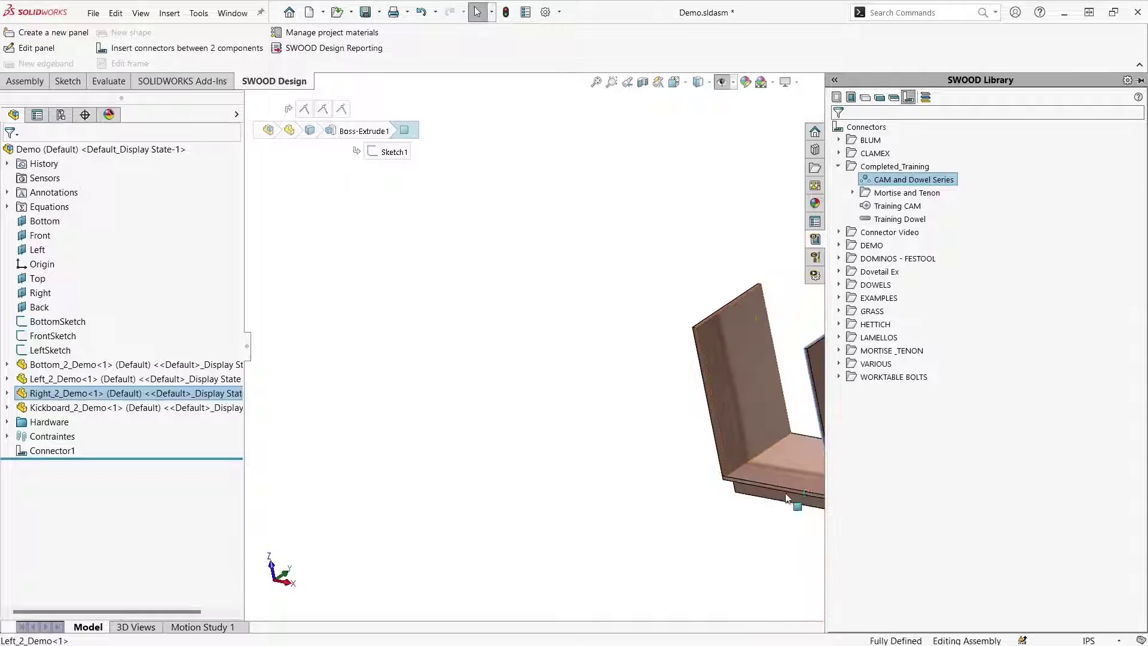
left_click_drag(886, 192, 734, 417)
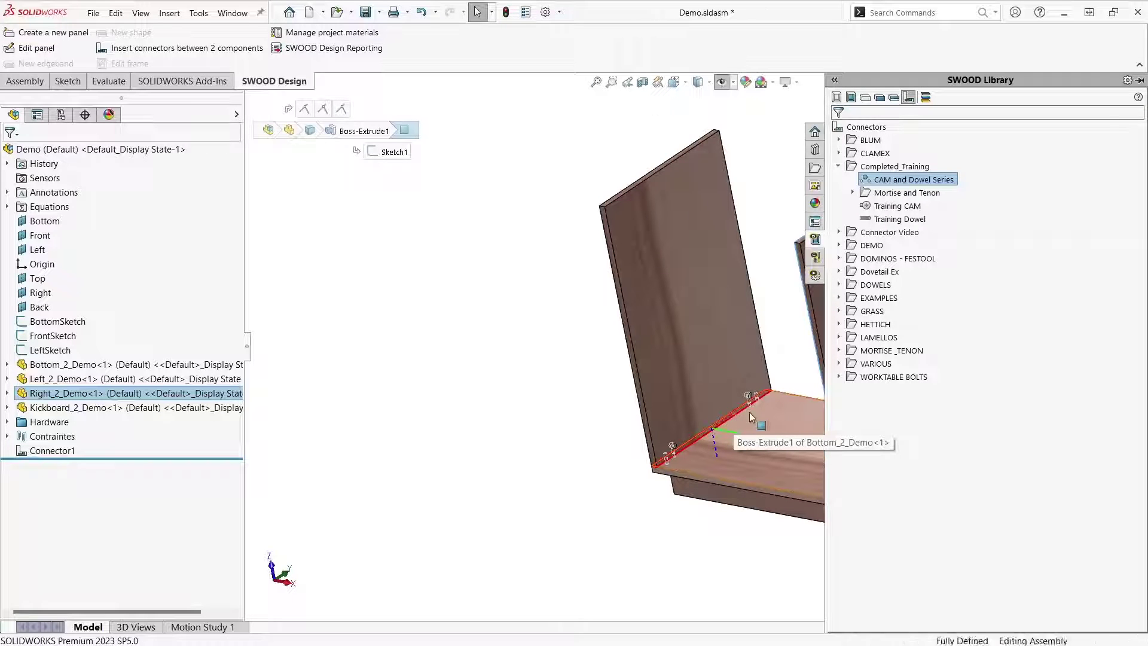
Add the CAM and Dowel Series connector between the Kickboard and the underside of the Bottom panel.
middle_click_drag(728, 449, 891, 160)
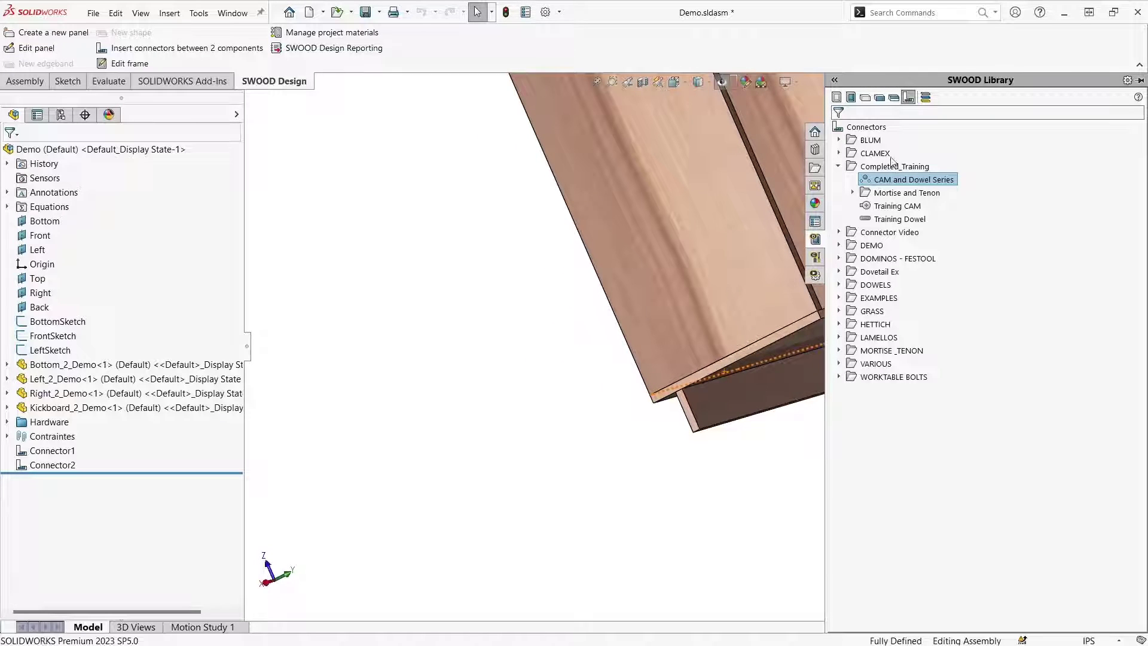
left_click_drag(898, 183, 758, 366)
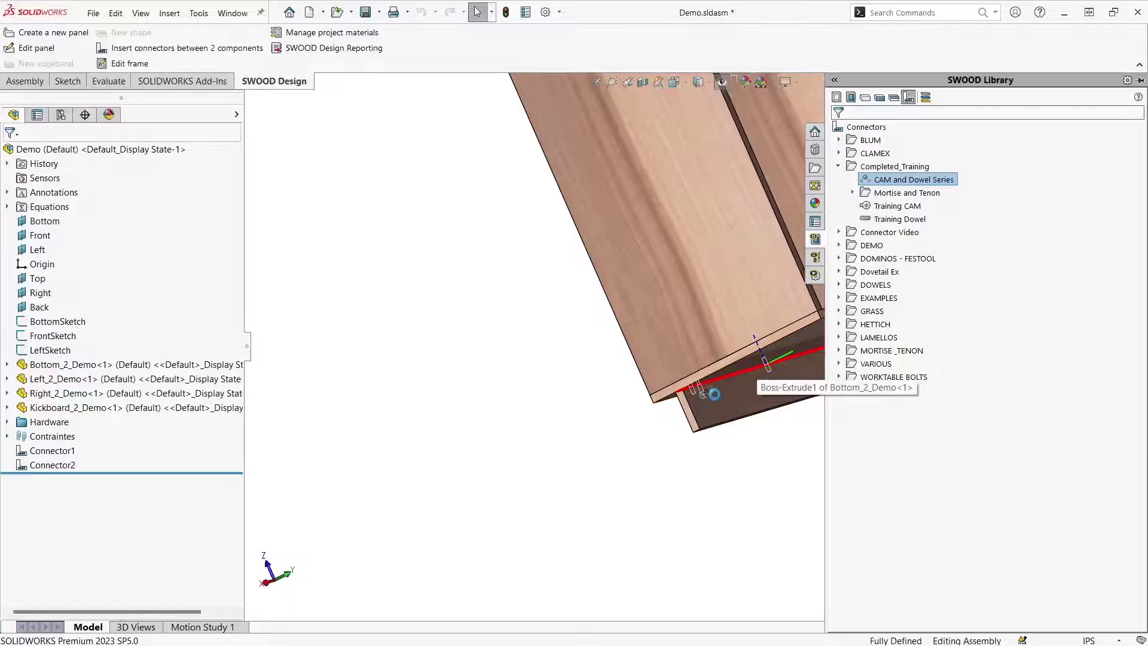
key("ctrl+7")
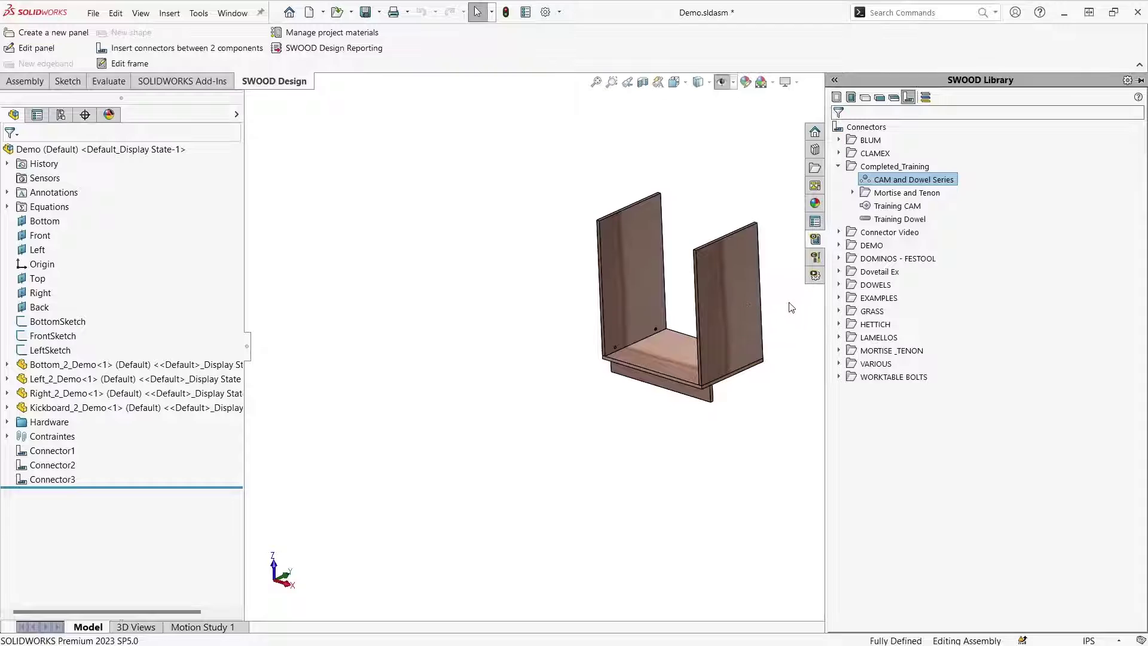
Insert the Stringers SWOODBox from the Training library between the upper ends of the Left and Right panels.
left_click(851, 97)
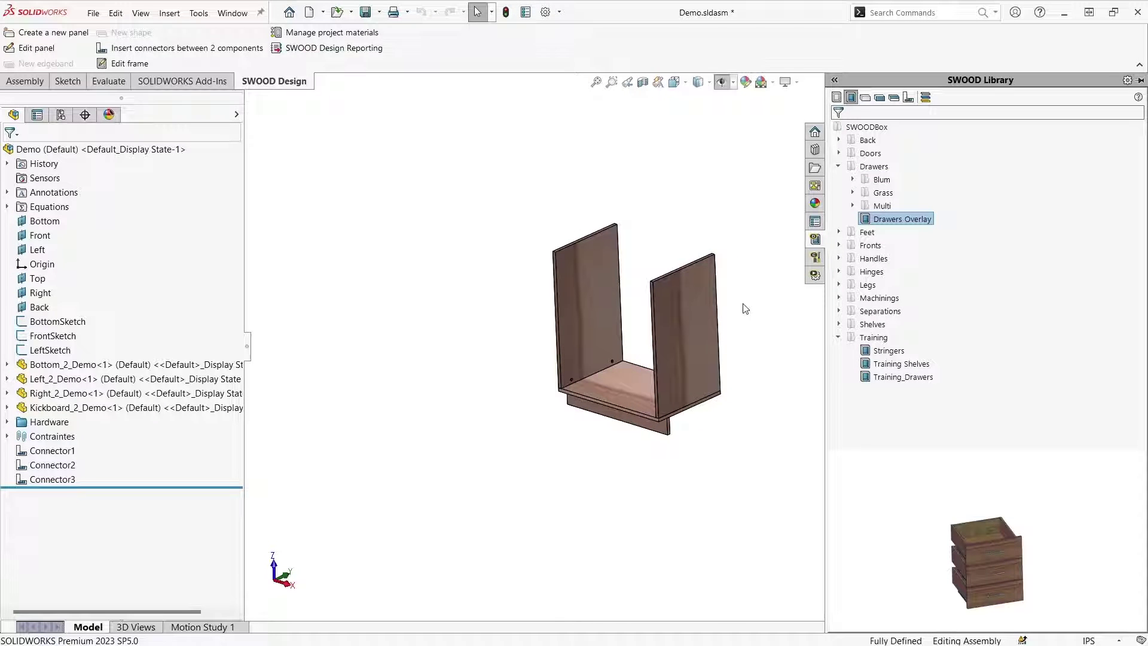
scroll(762, 291, "down", 2)
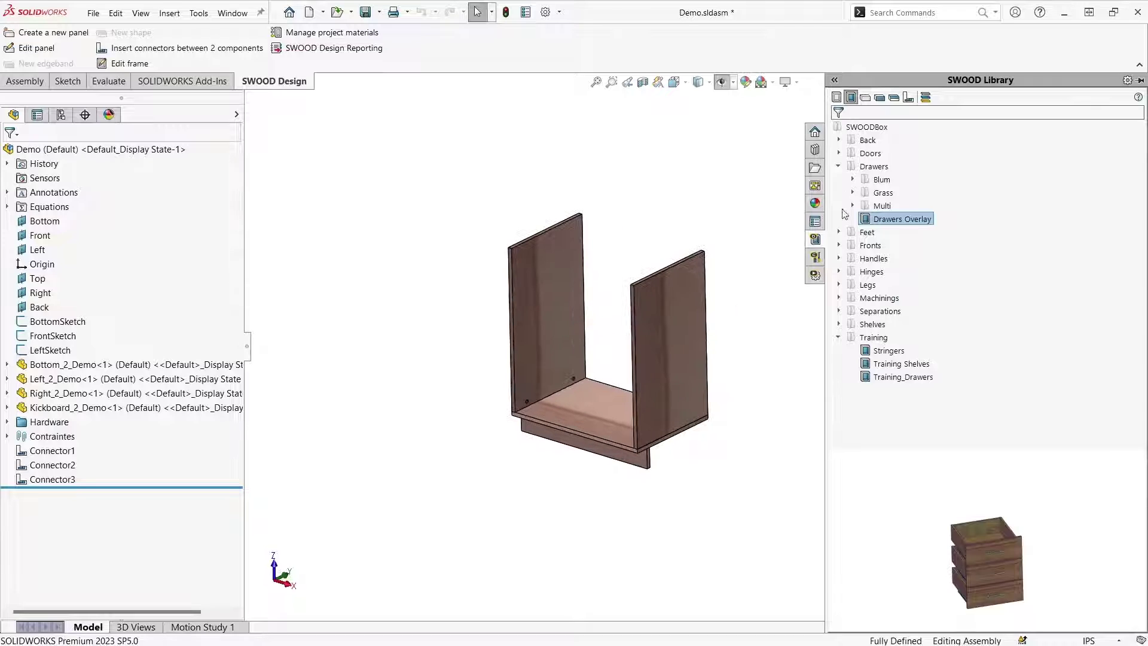
left_click(839, 167)
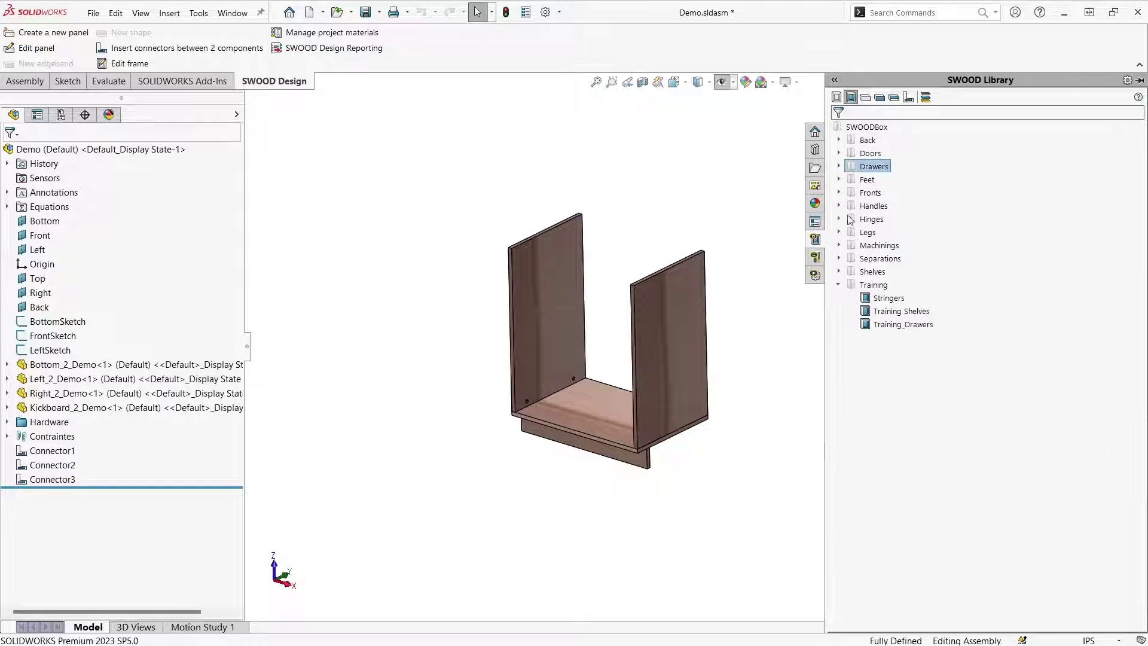
left_click(891, 298)
left_click_drag(889, 301, 538, 253)
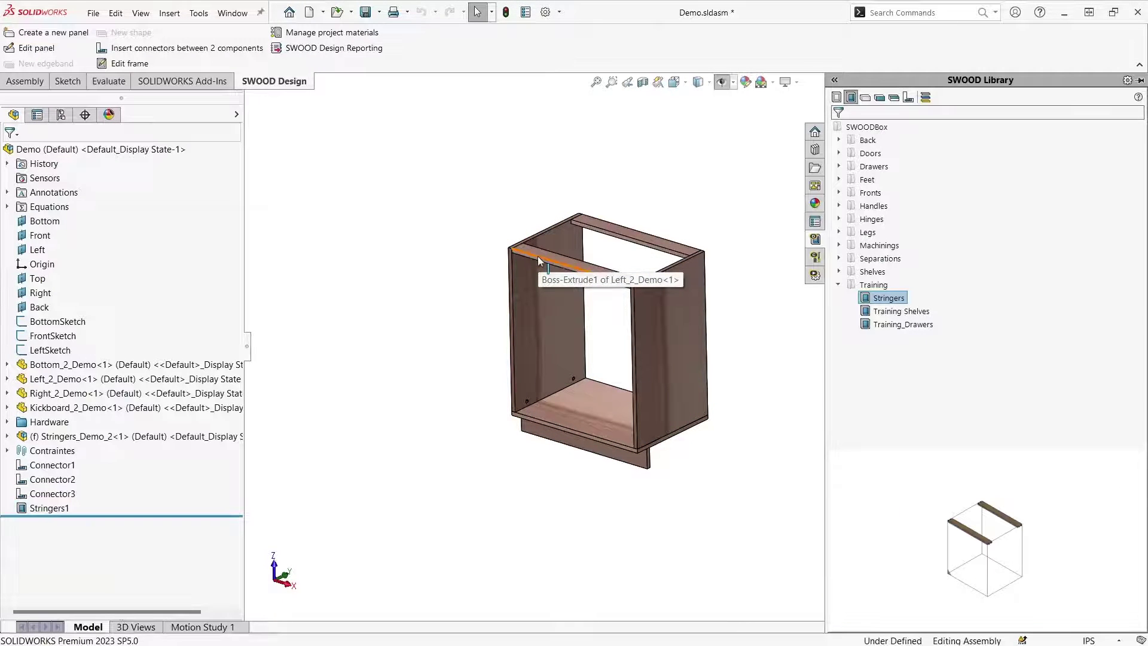
Make the Right panel transparent and examine the dowels at the stringer ends.
left_click(694, 305)
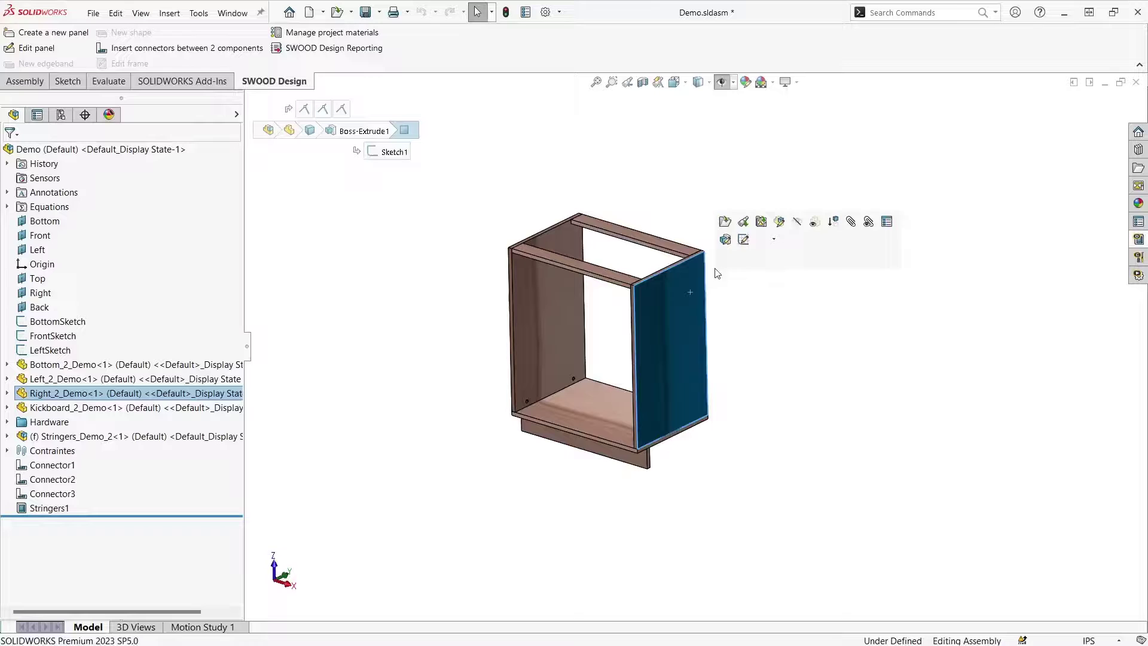
left_click(811, 224)
scroll(704, 287, "down", 10)
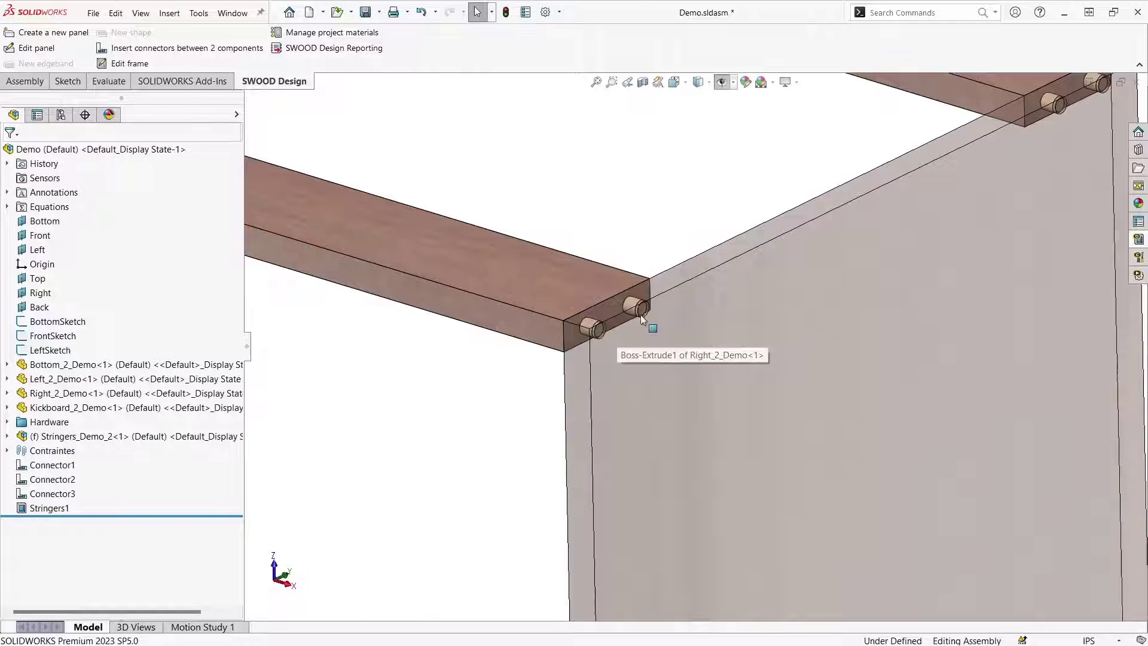
Turn off the Right panel's transparency so that it displays opaque with its wood appearance.
left_click(735, 308)
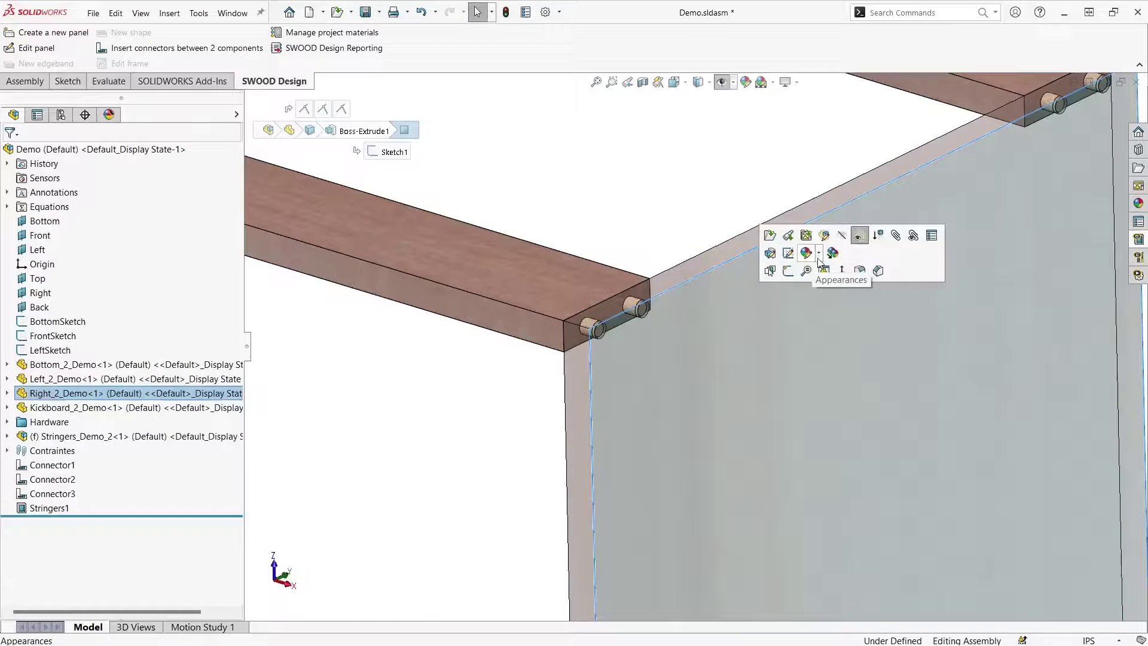
left_click(861, 239)
left_click(715, 164)
scroll(715, 164, "up", 10)
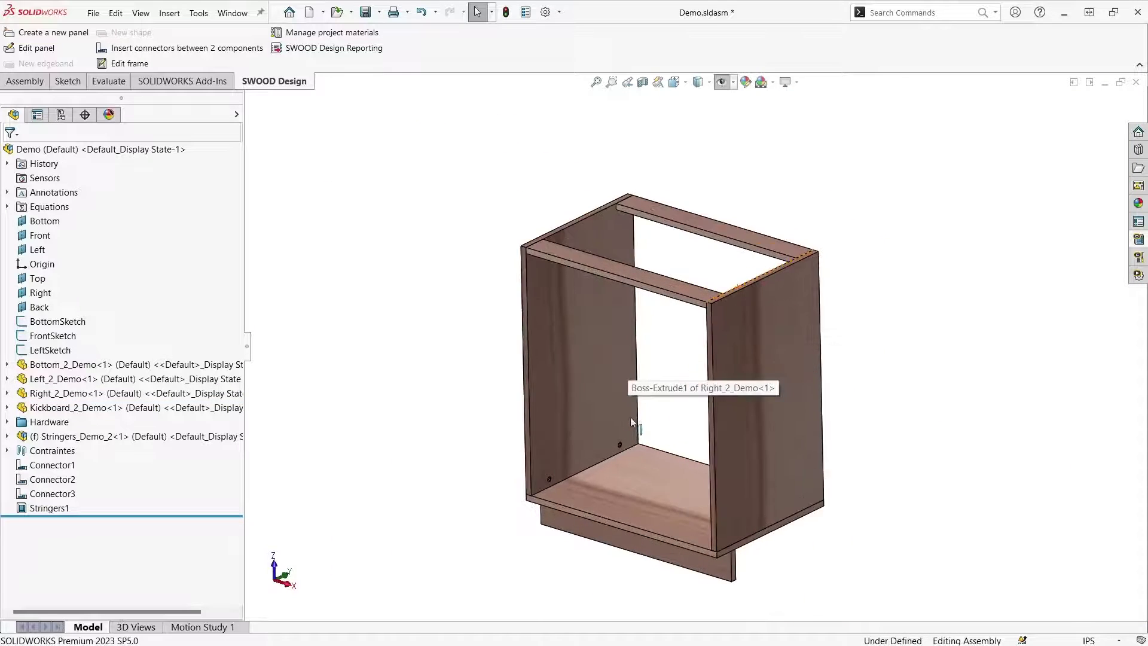
Insert the Back SWOODBox from the SWOOD Library into the rear opening between the Left and Right panels.
middle_click_drag(630, 422, 551, 442)
left_click(1137, 257)
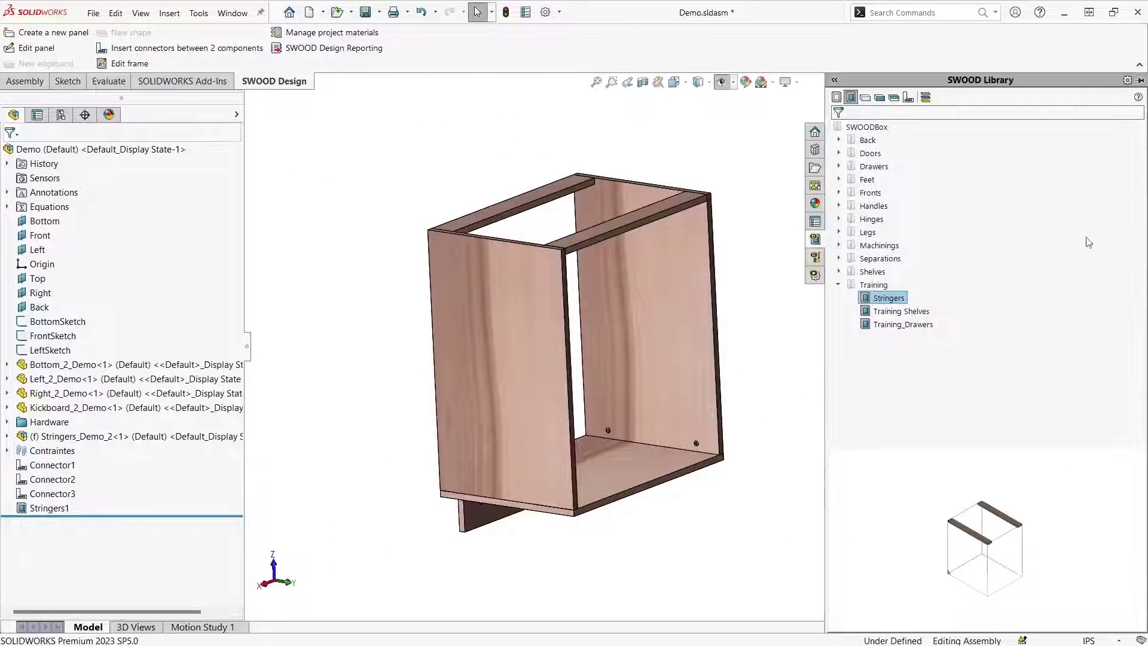
left_click(839, 140)
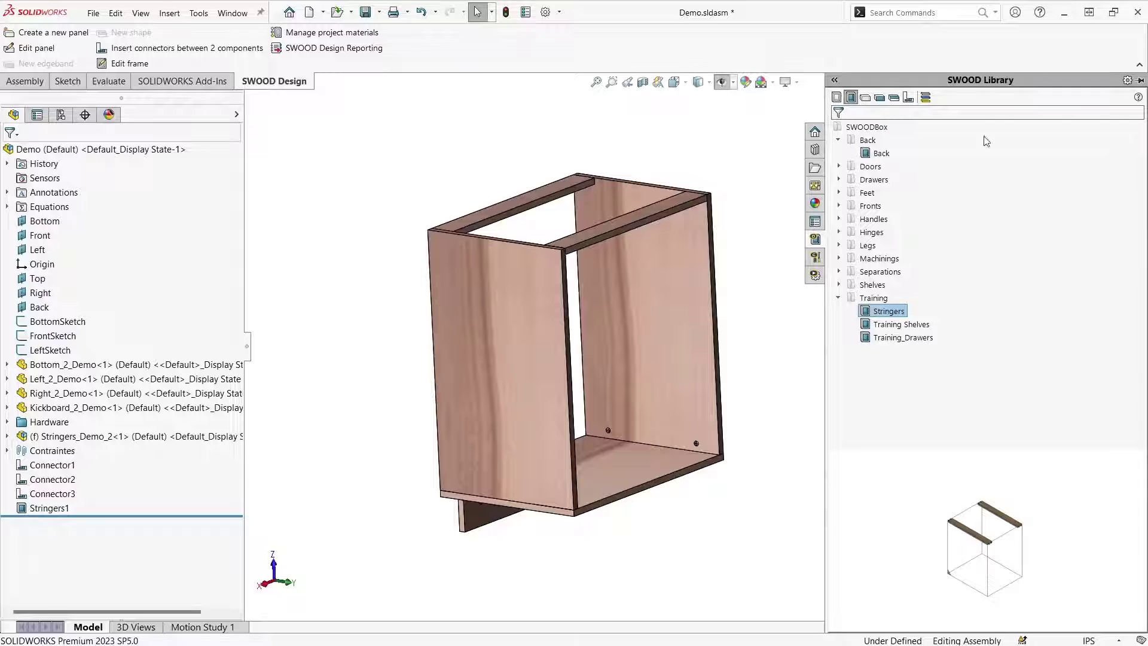
left_click(1140, 79)
scroll(468, 354, "down", 3)
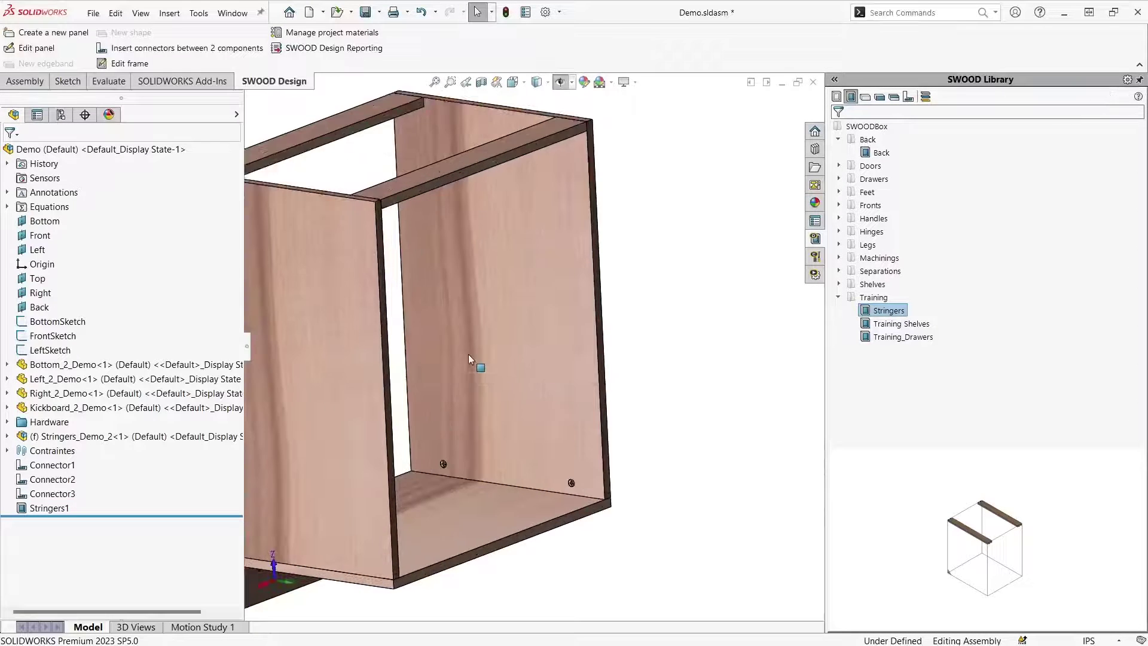
scroll(468, 354, "up", 2)
left_click(881, 154)
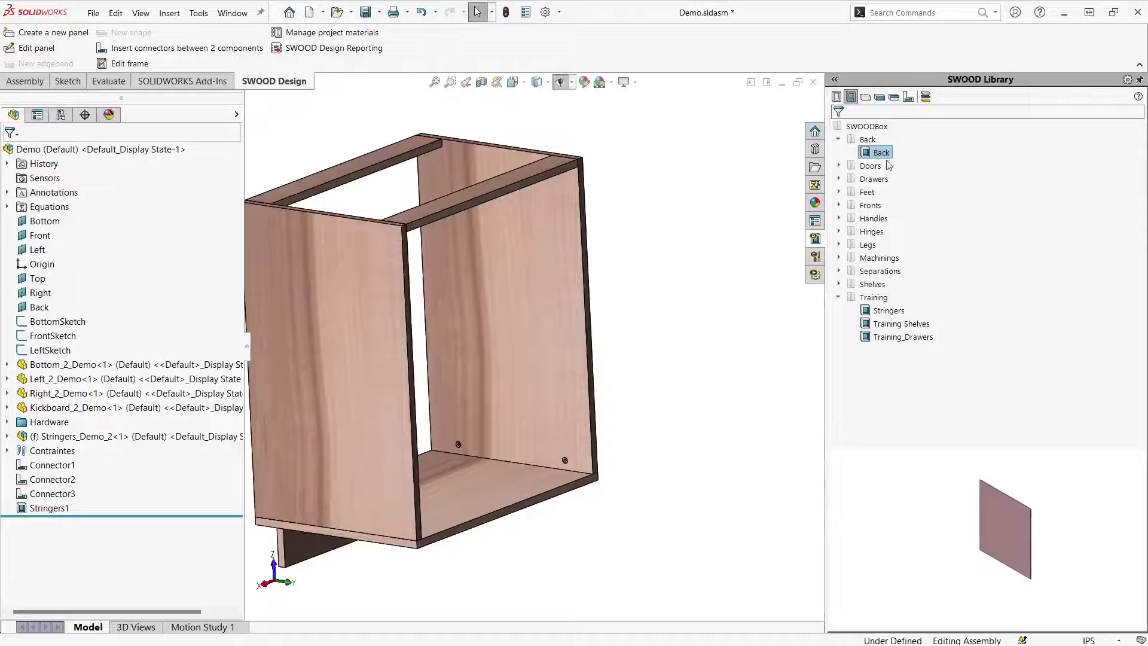
left_click_drag(878, 153, 554, 294)
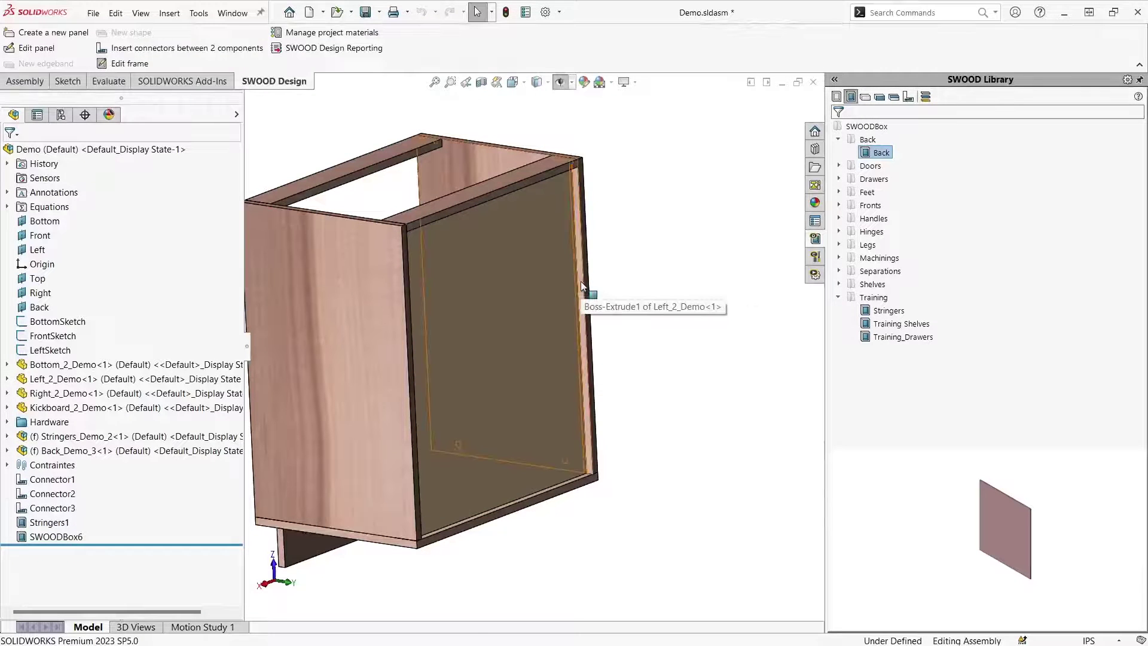
Insert the Legs SWOODBox from the library on the underside of the Bottom panel, behind the kickboard.
middle_click_drag(552, 314, 594, 254)
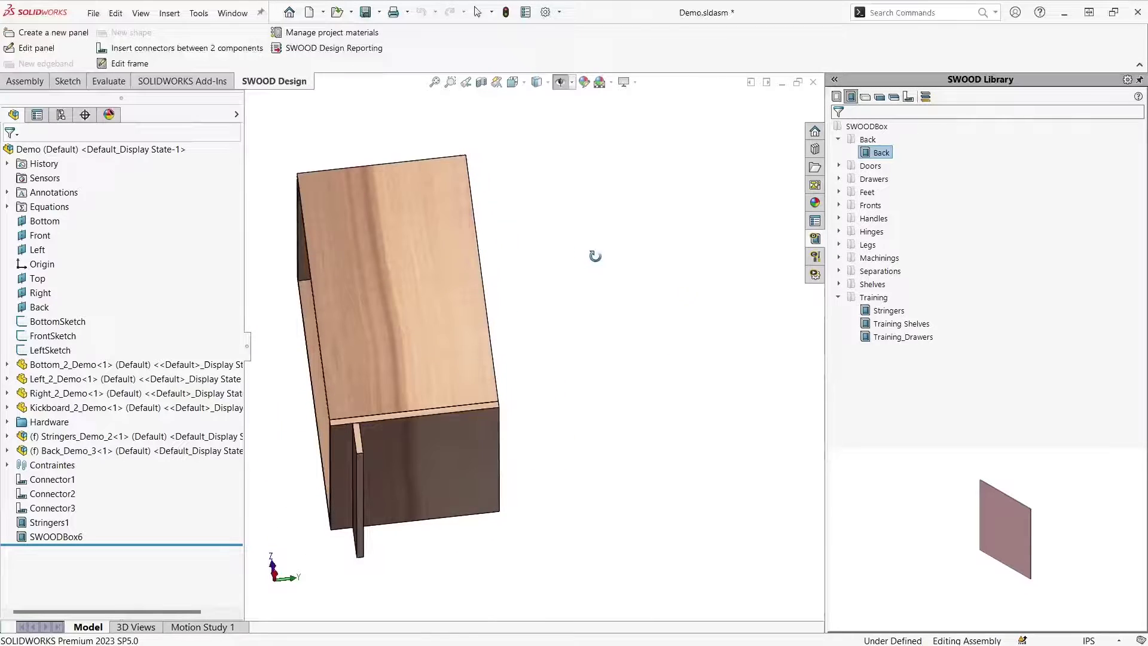
left_click(839, 244)
left_click(880, 259)
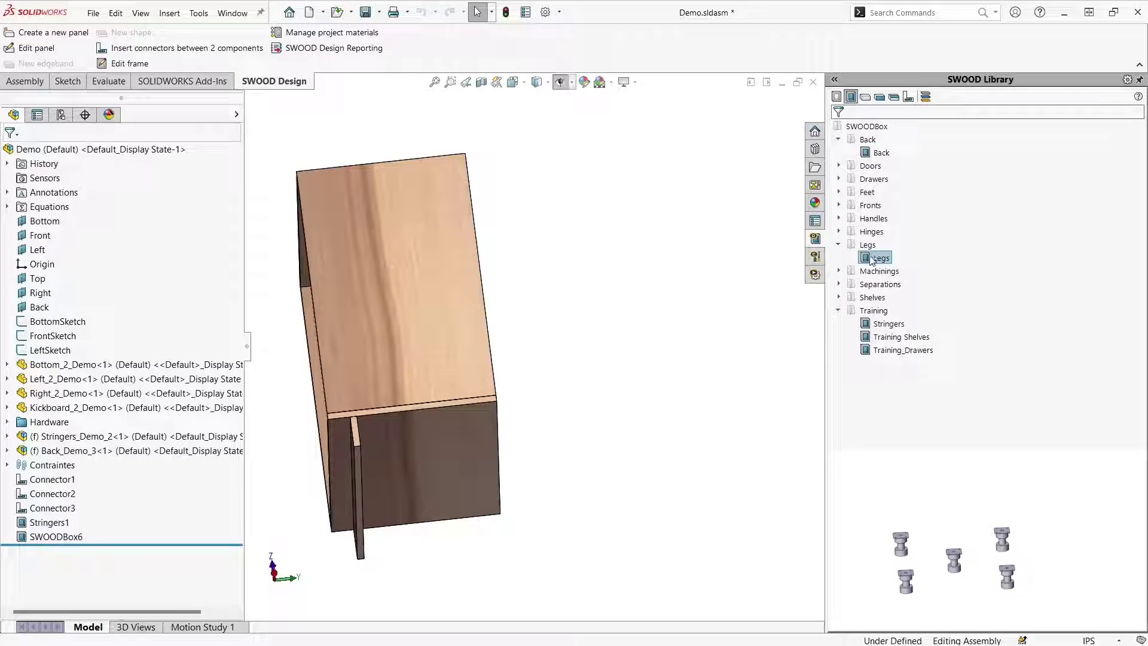
left_click_drag(871, 260, 425, 456)
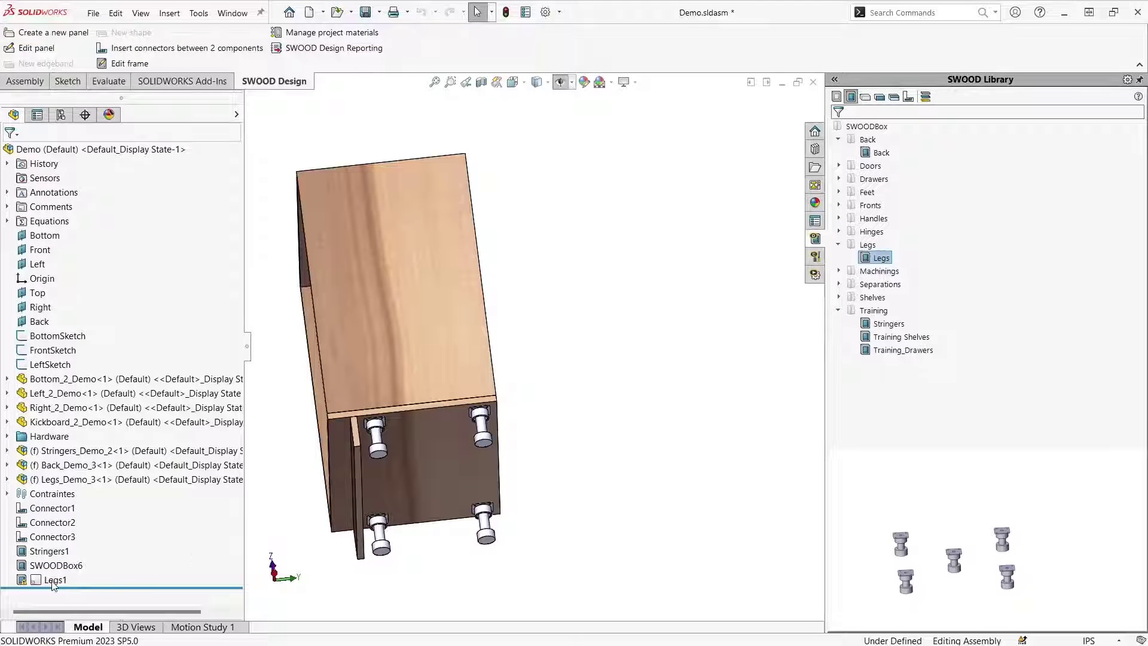
Read the comment on the Legs feature and edit its parameters to enable Additional Leg.
mouse_move(54, 585)
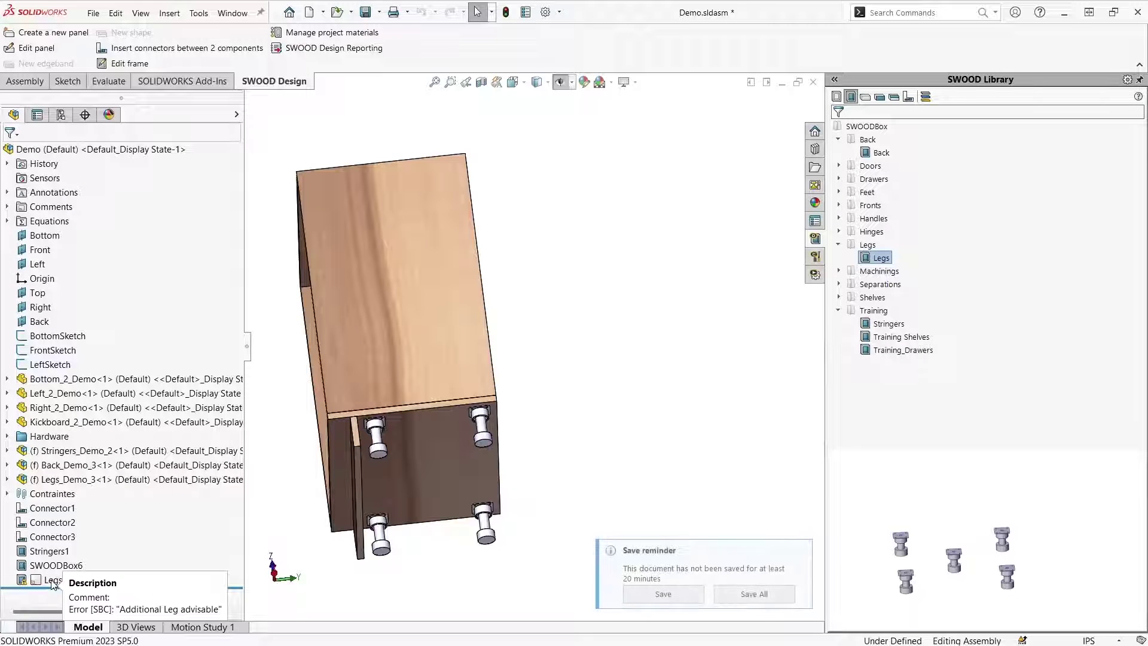
left_click(53, 580)
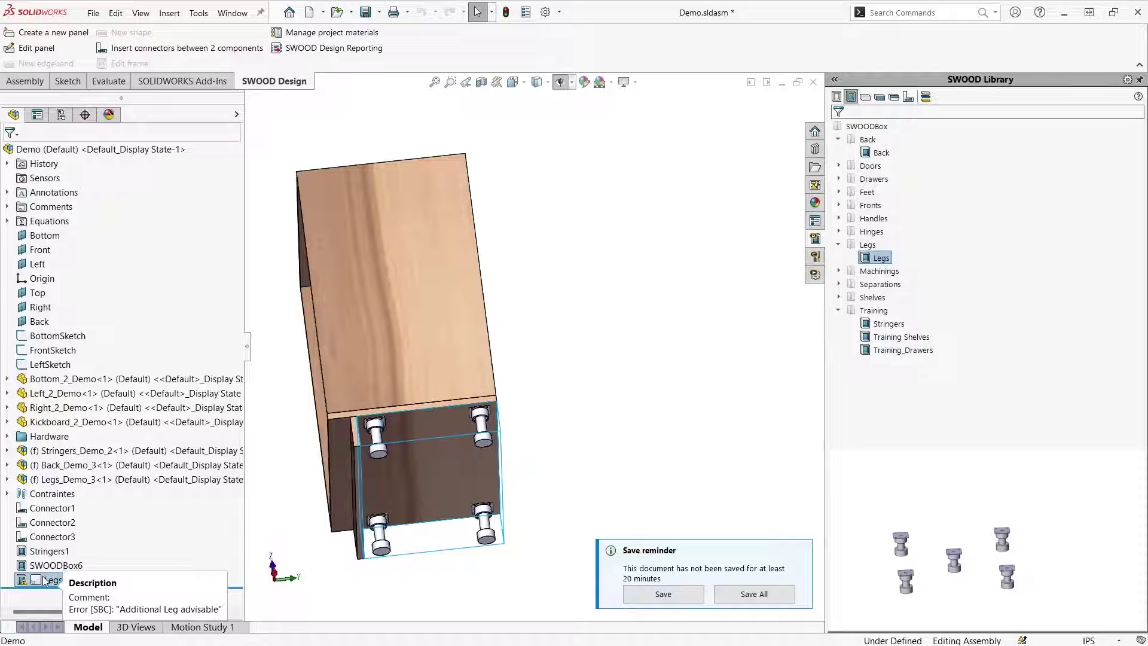
left_click(33, 581)
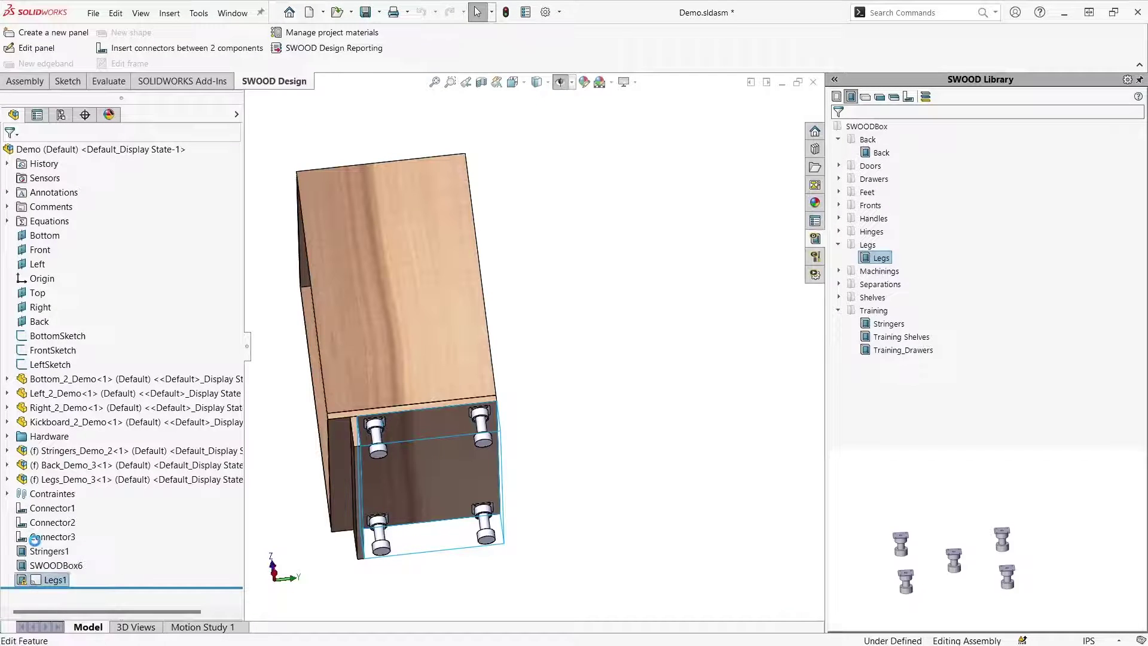
left_click(30, 541)
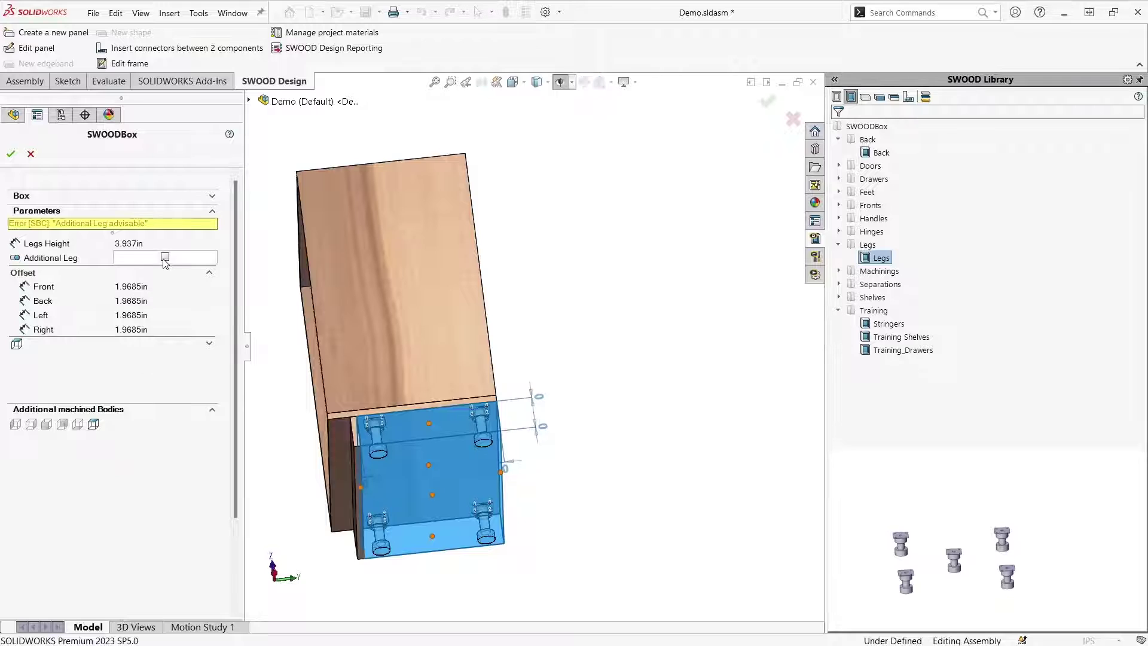
left_click(165, 258)
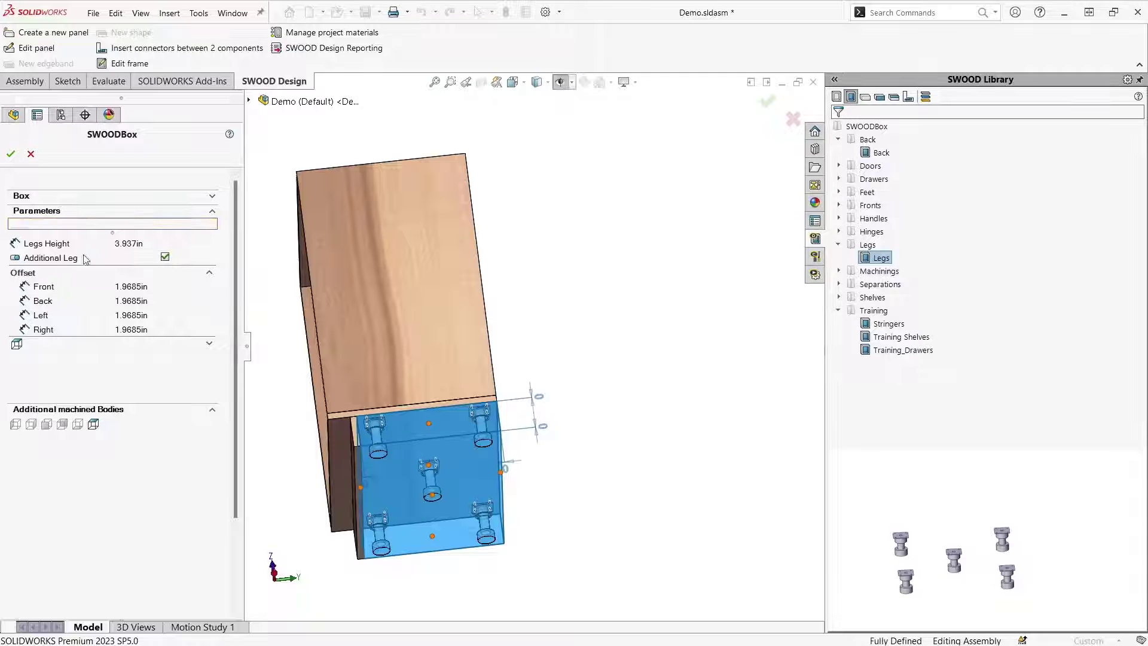
left_click(11, 154)
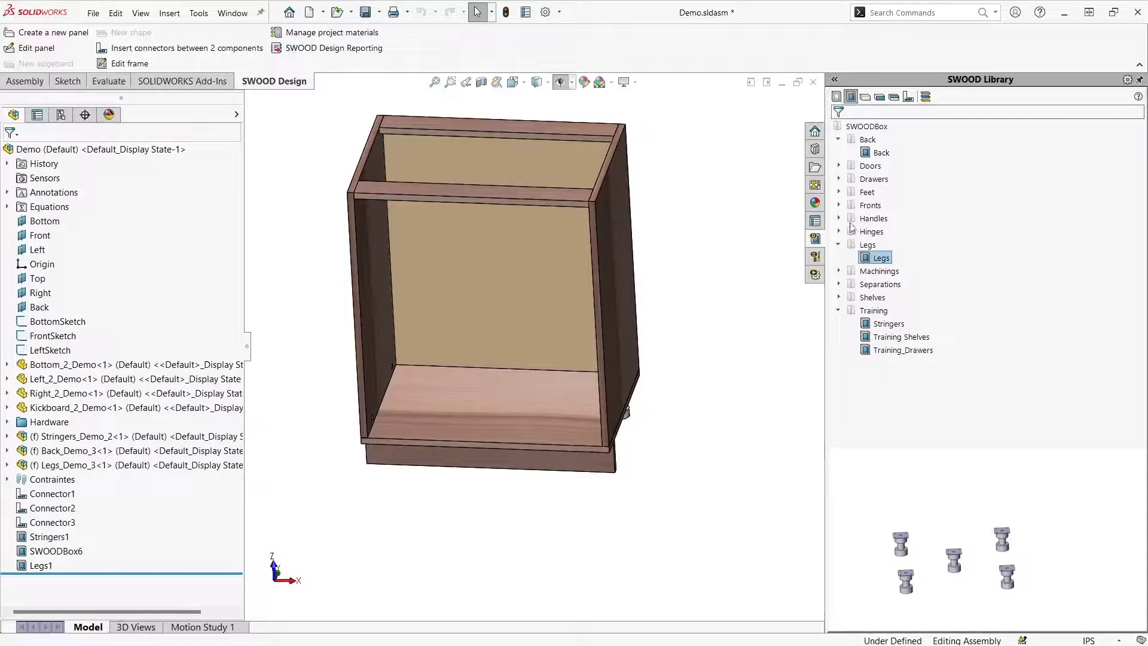
Insert the Drawers Overlay SWOODBox into the cabinet's front opening with 3 drawers and the Bar Handle type.
left_click(840, 180)
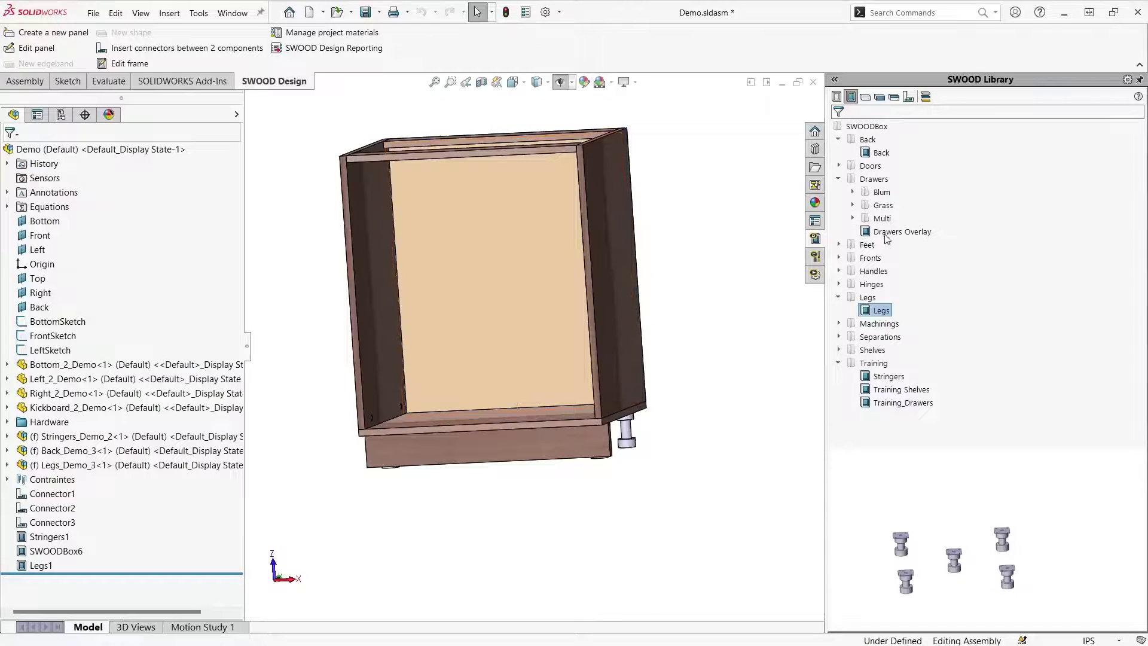
left_click(902, 233)
left_click_drag(766, 247, 365, 216)
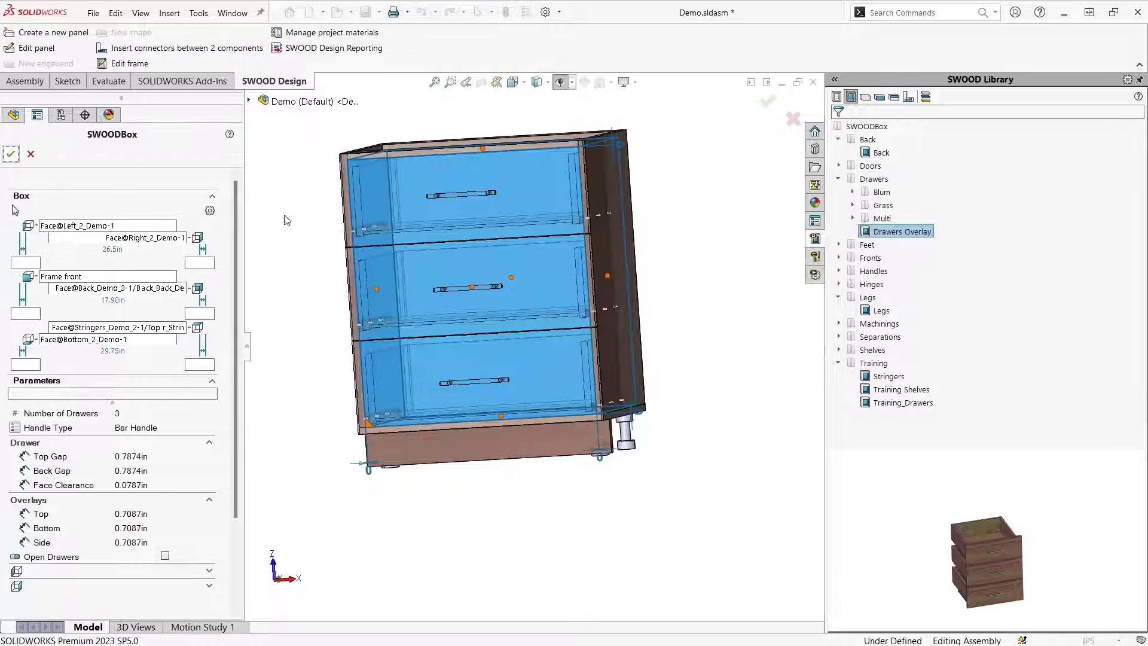
key("Return")
middle_click_drag(303, 248, 735, 385)
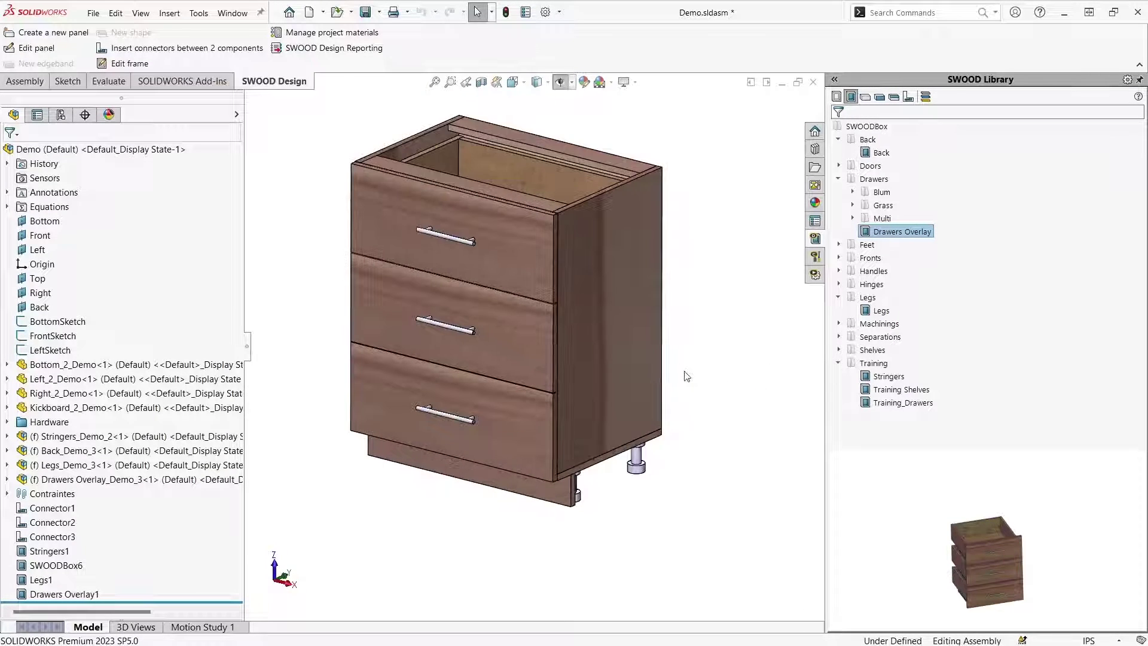